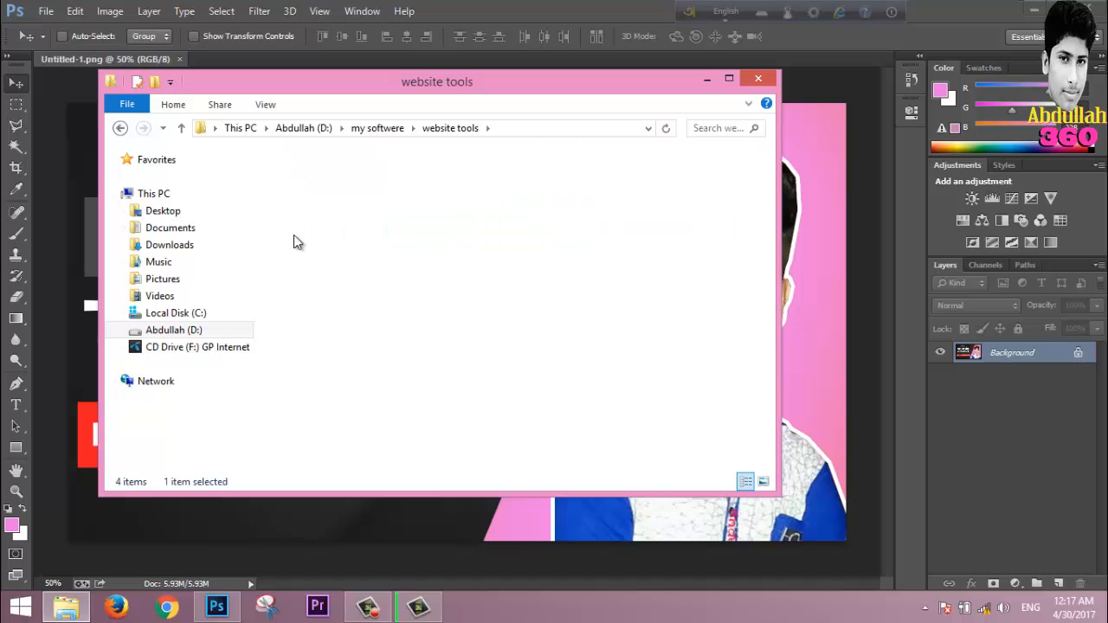
right_click(304, 283)
click(346, 346)
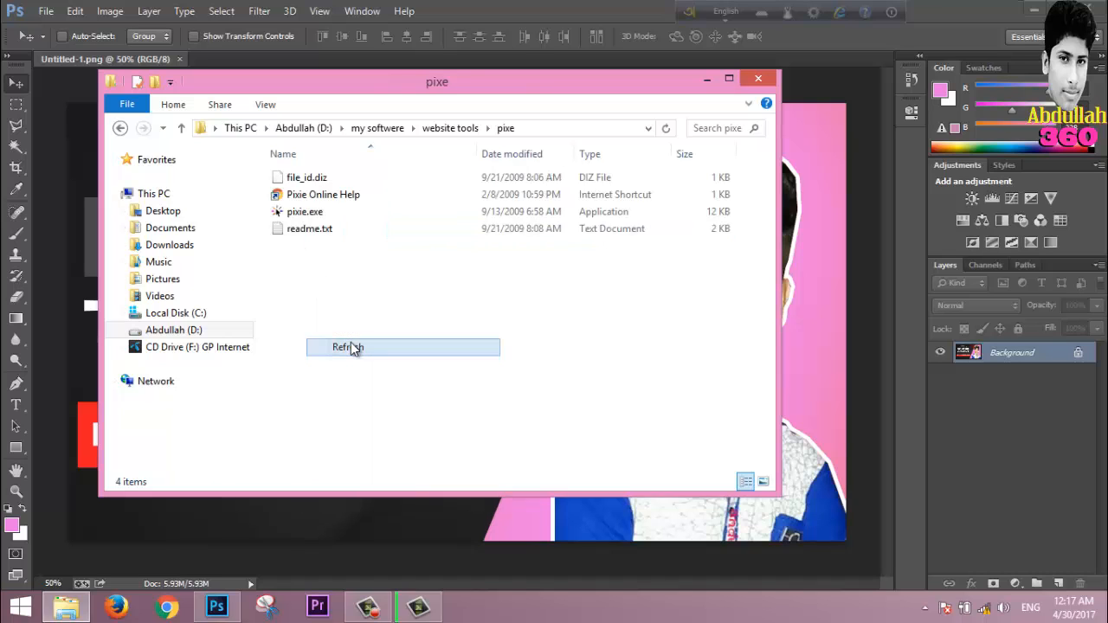
right_click(340, 269)
click(386, 336)
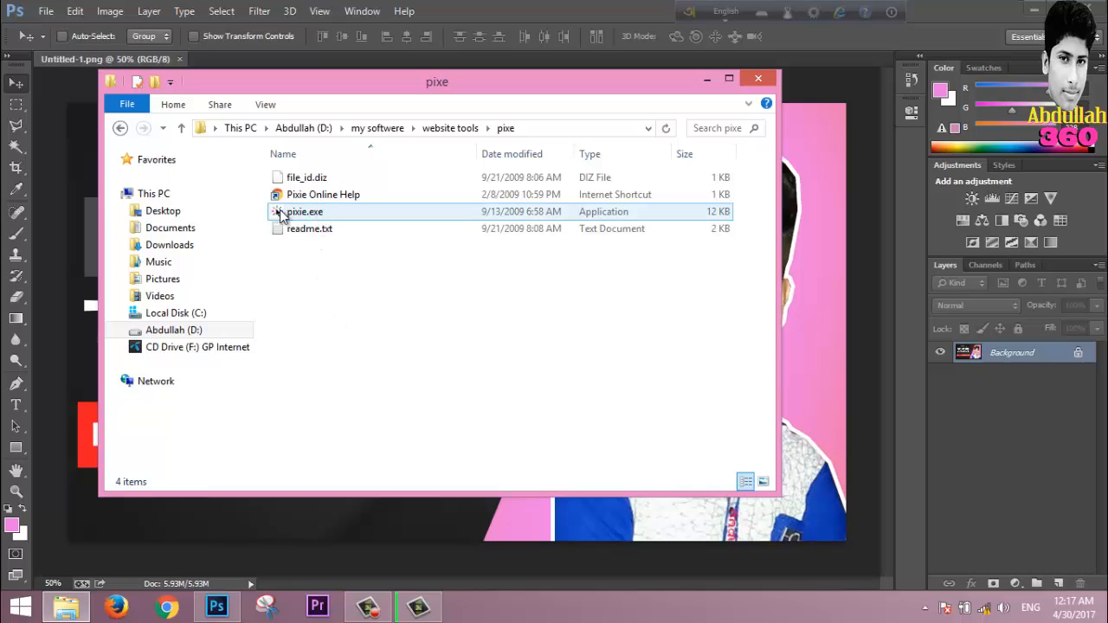
Launch the pixie.exe colour picker from the maximized pixe folder
mouse_move(302, 220)
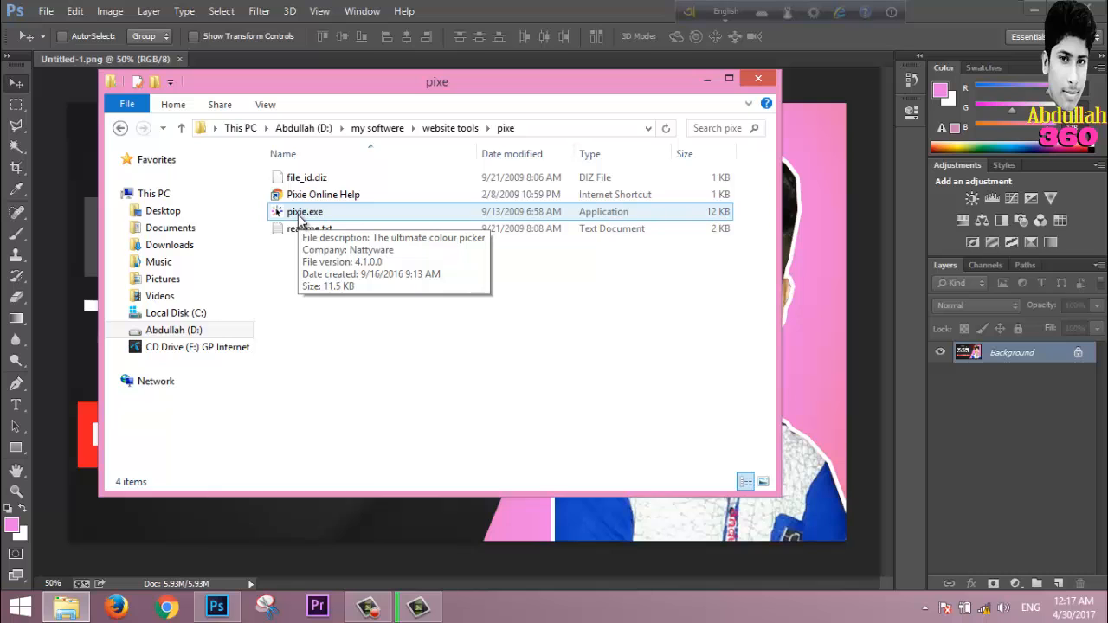
click(728, 79)
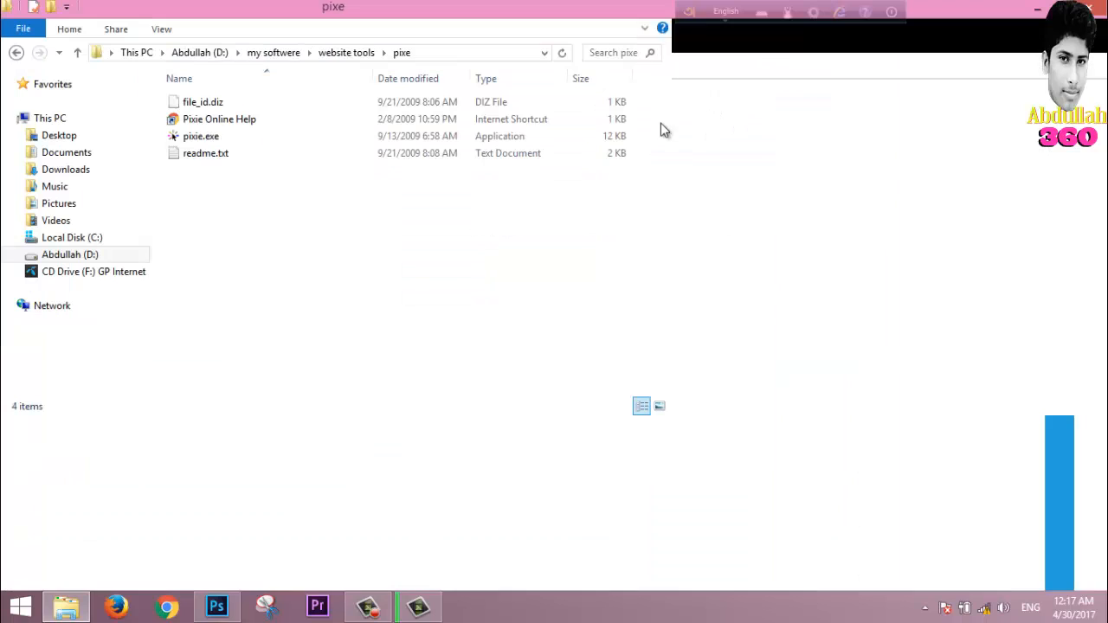
double_click(208, 138)
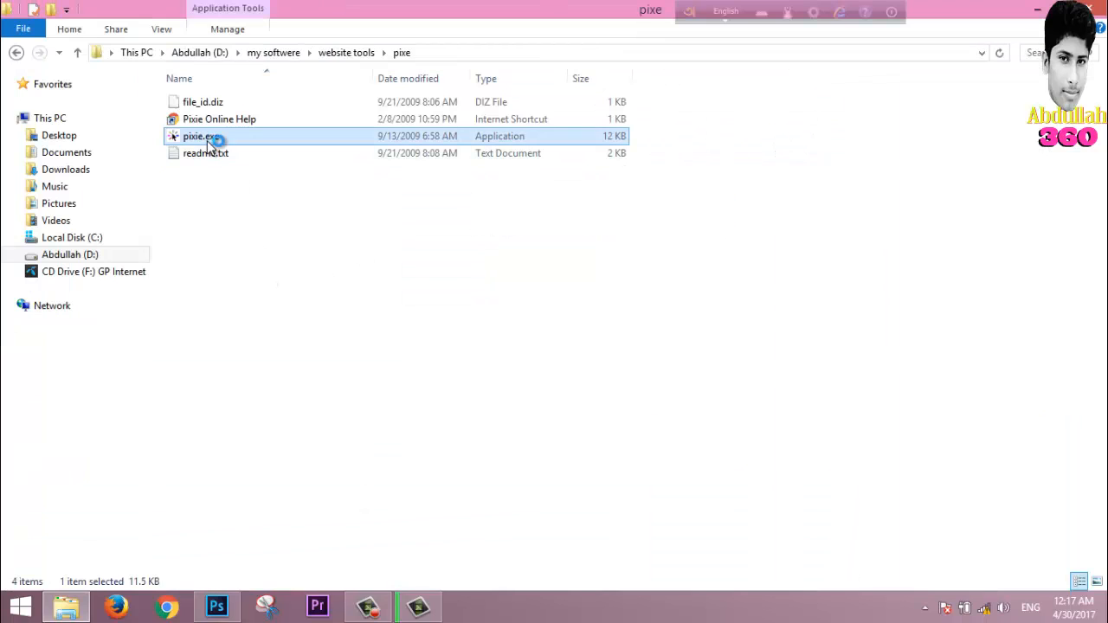
click(729, 235)
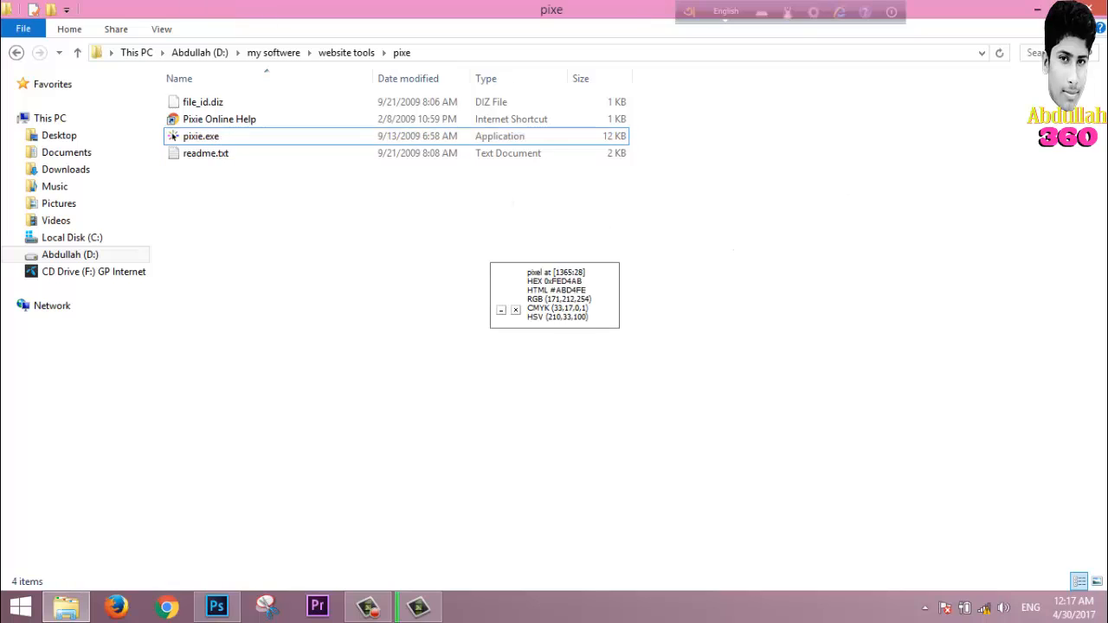
Close the folder window to return to Photoshop and move the Pixie window over the face in the portrait
click(1078, 9)
drag(557, 302, 707, 294)
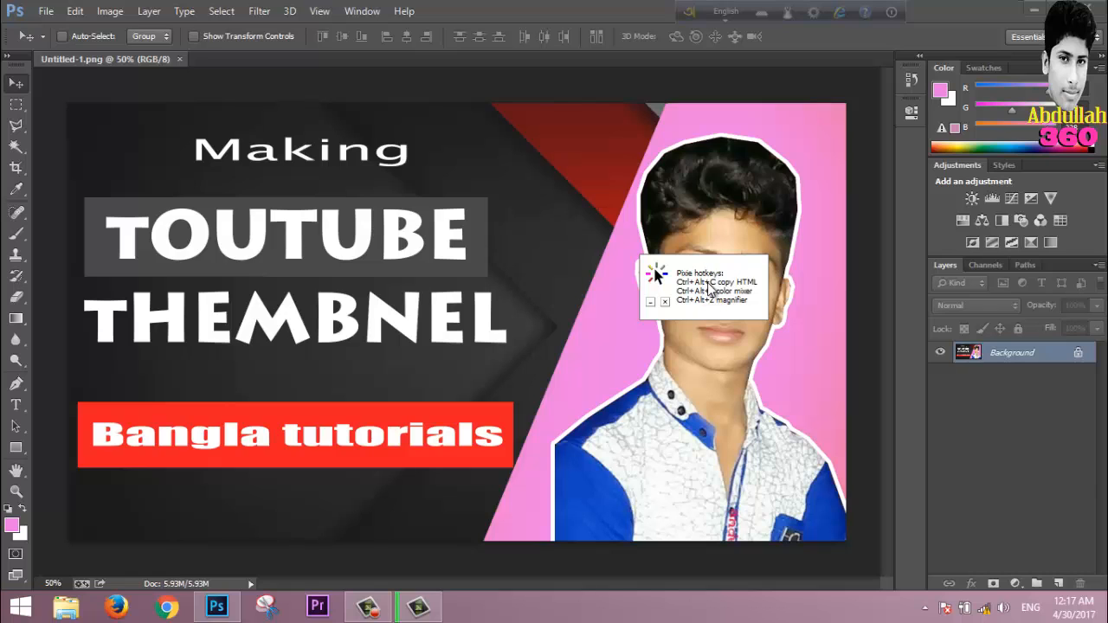
drag(708, 290, 715, 333)
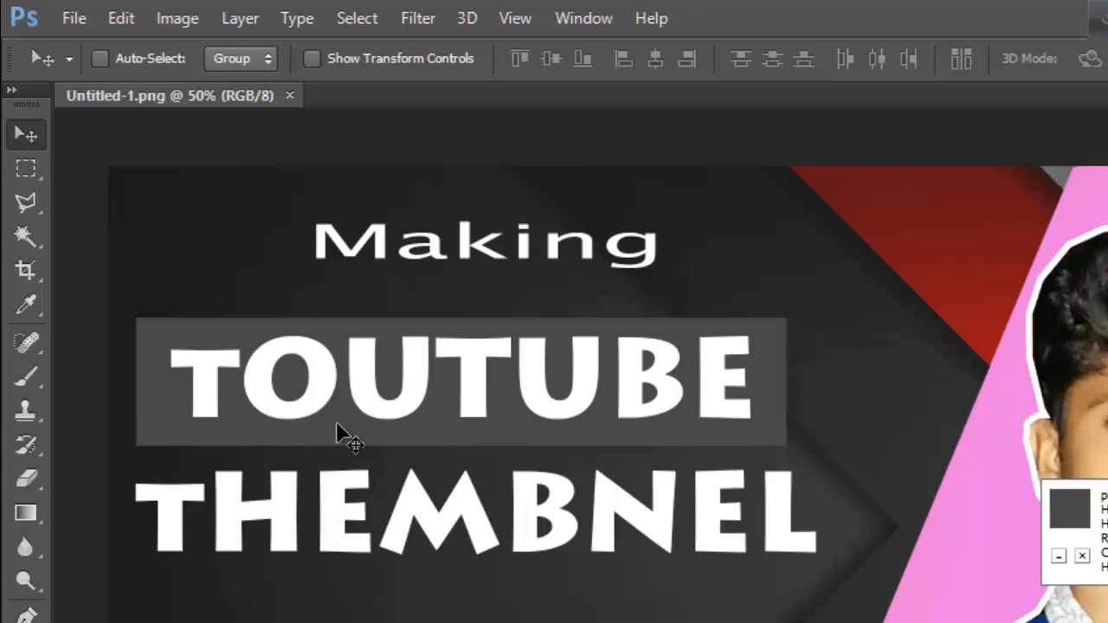
Copy the HTML colour code of the grey box behind TOUTUBE with Pixie and set the foreground colour to #494949
key(ctrl+alt+c)
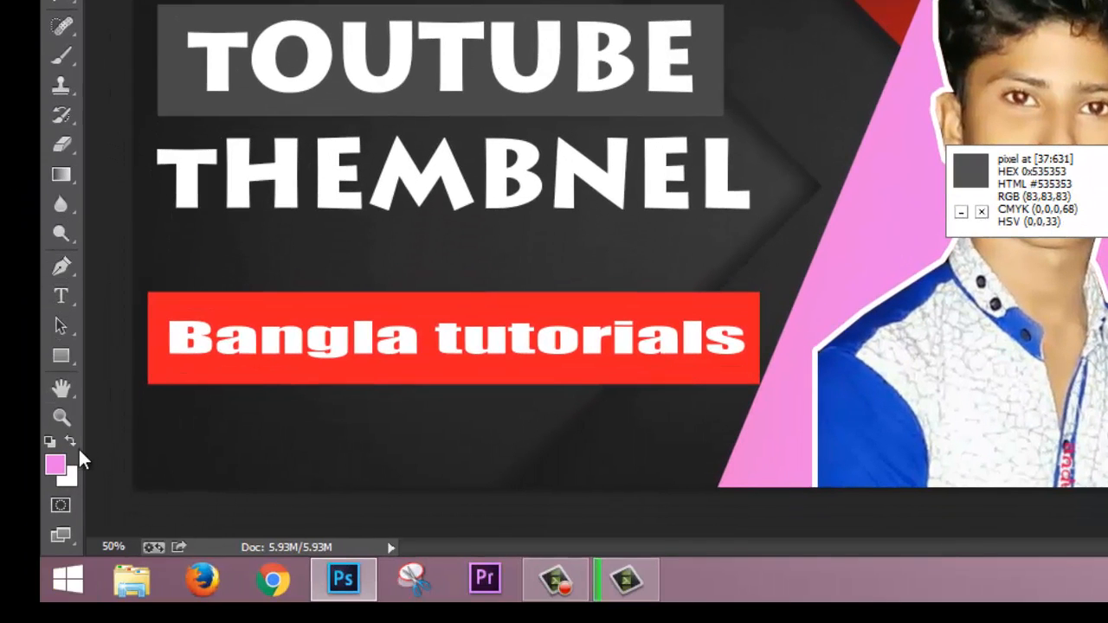
click(57, 469)
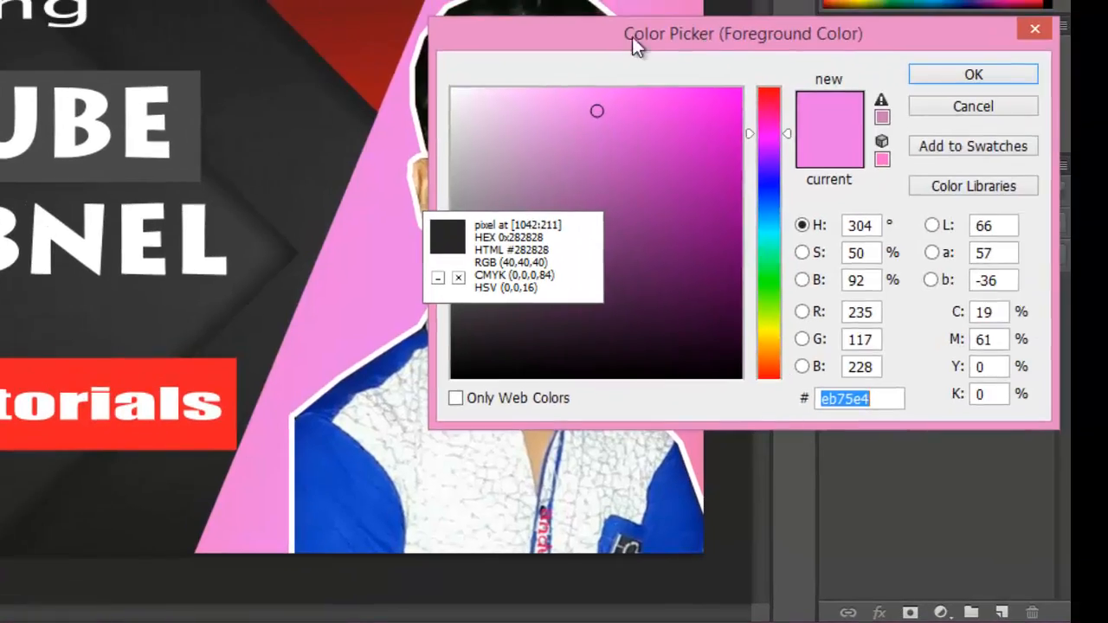
text(eb75e4)
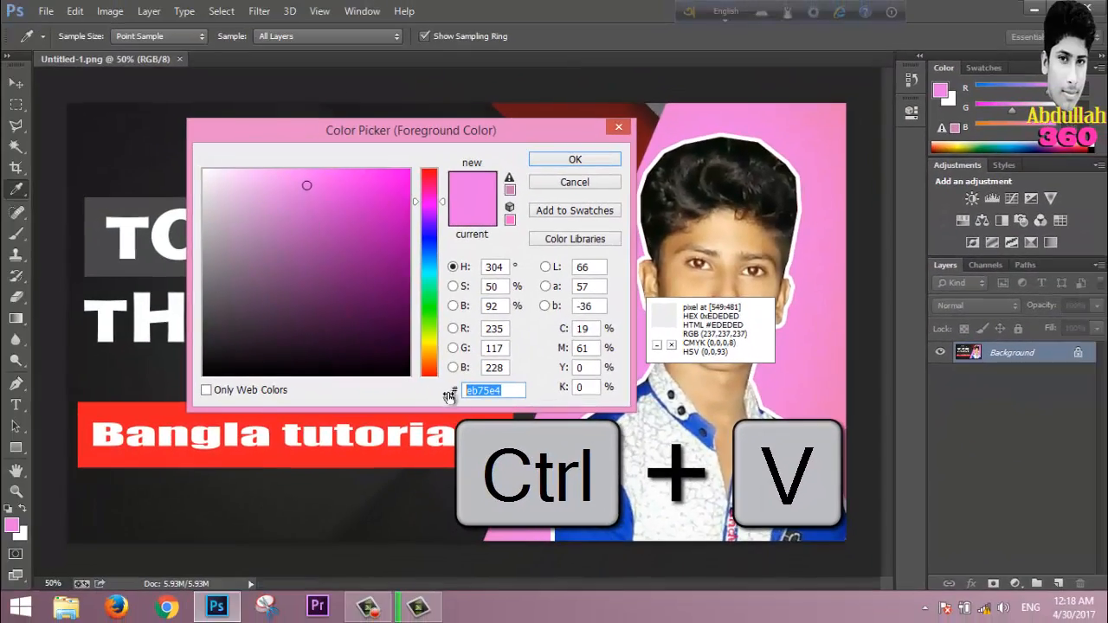
text(494949)
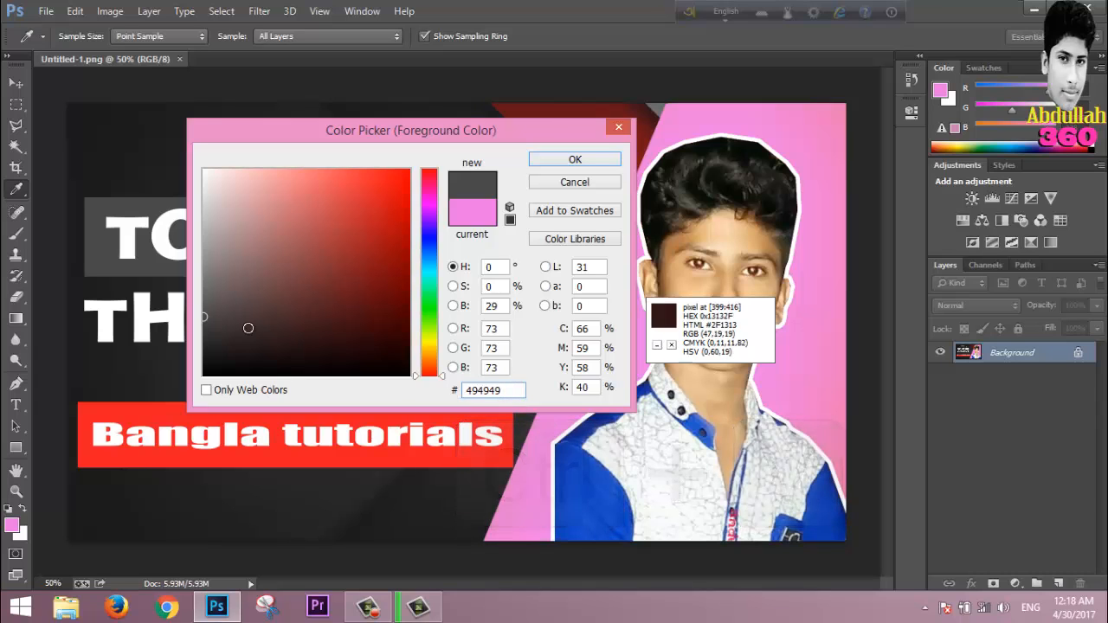
click(575, 160)
key(v)
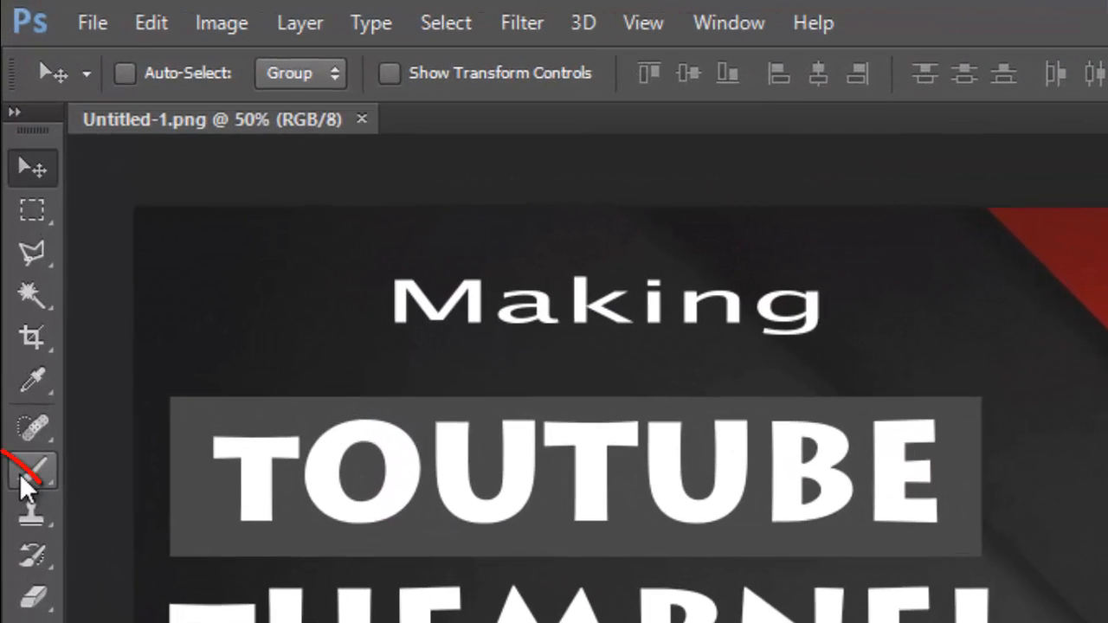
Paint over the first letter T of TOUTUBE with the Brush tool at size 125 using the grey foreground colour
click(29, 475)
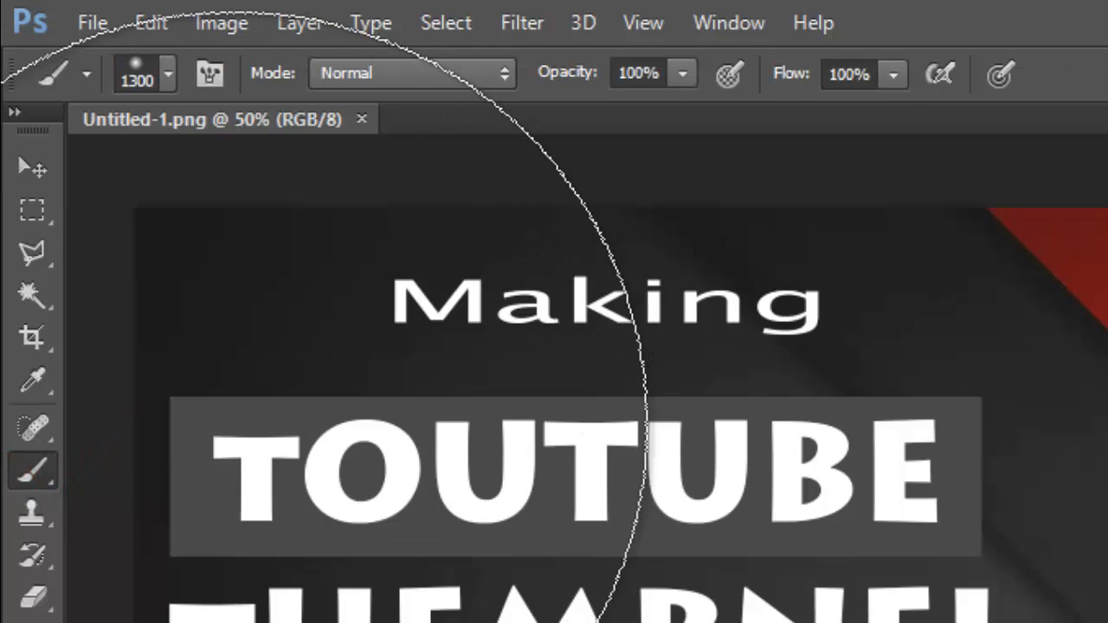
key(bracketleft)
key(bracketleft)
key(bracketleft)
key(bracketleft)
key(bracketleft)
key(bracketleft)
key(bracketleft)
key(bracketleft)
key(bracketleft)
key(bracketleft)
key(bracketleft)
key(bracketleft)
key(bracketleft)
key(bracketleft)
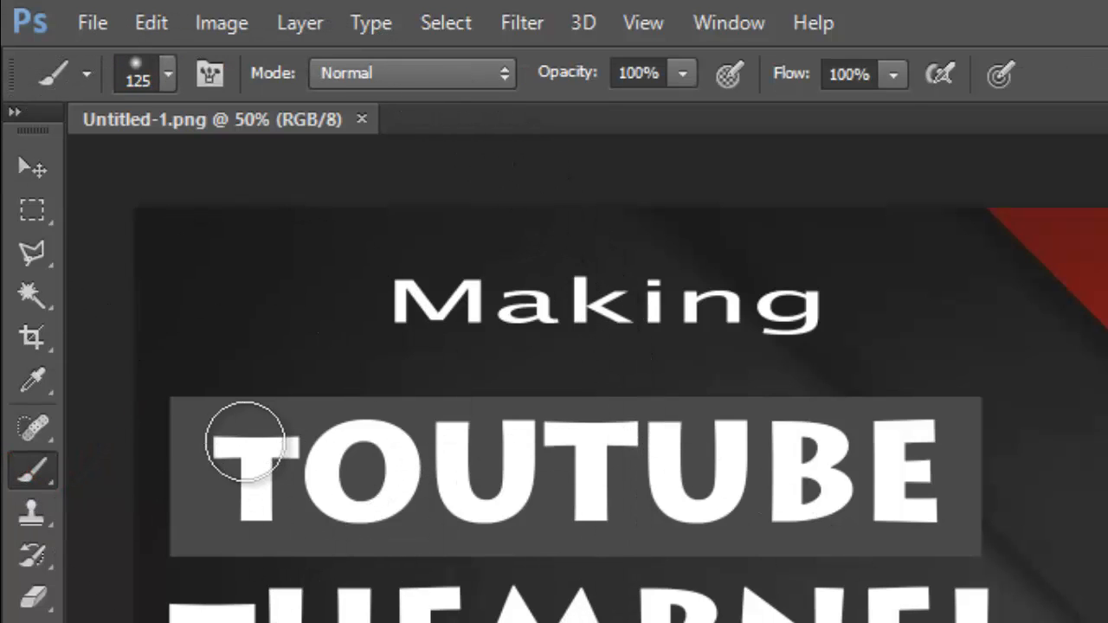
mouse_move(240, 441)
mouse_down()
mouse_move(235, 468)
mouse_move(236, 452)
mouse_move(255, 502)
mouse_move(253, 494)
mouse_up()
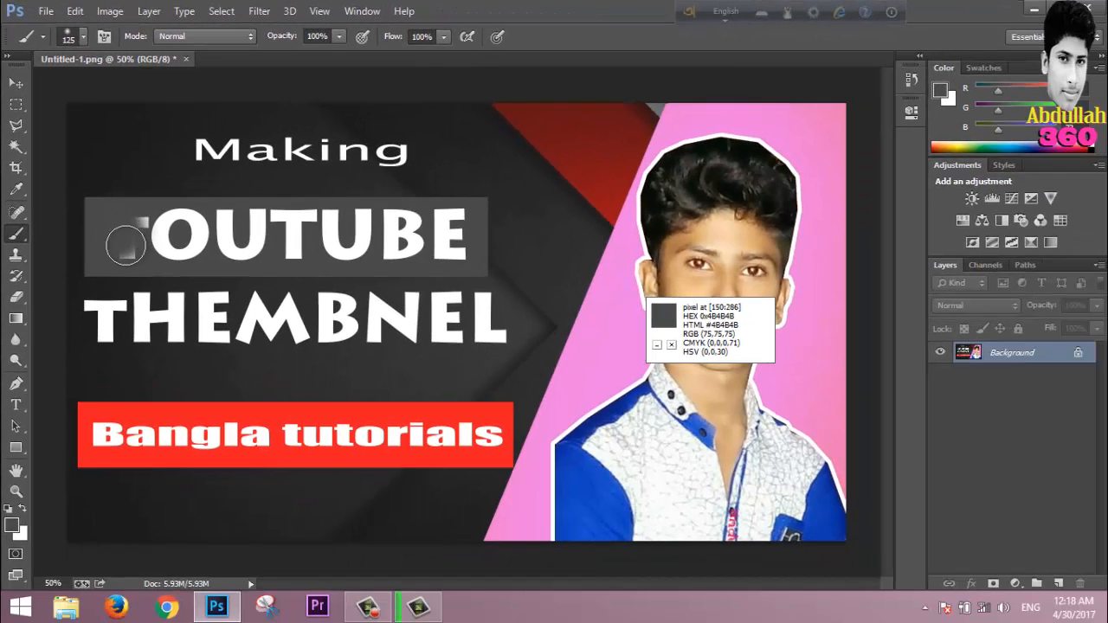
mouse_move(125, 246)
mouse_down()
mouse_move(113, 230)
mouse_move(123, 228)
mouse_move(124, 243)
mouse_move(134, 220)
mouse_up()
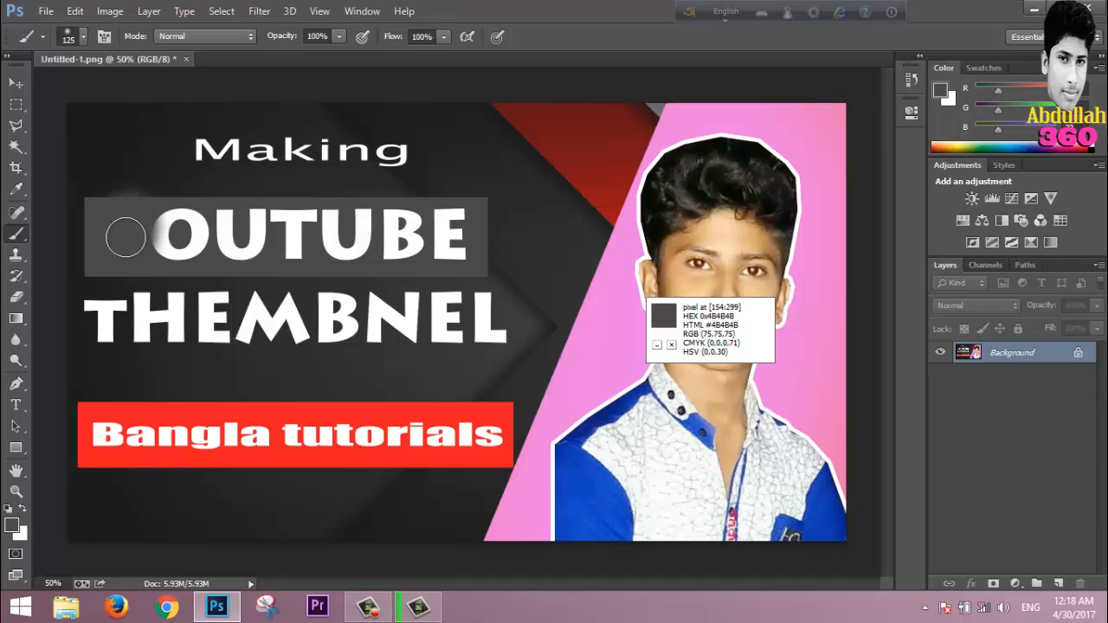
click(11, 86)
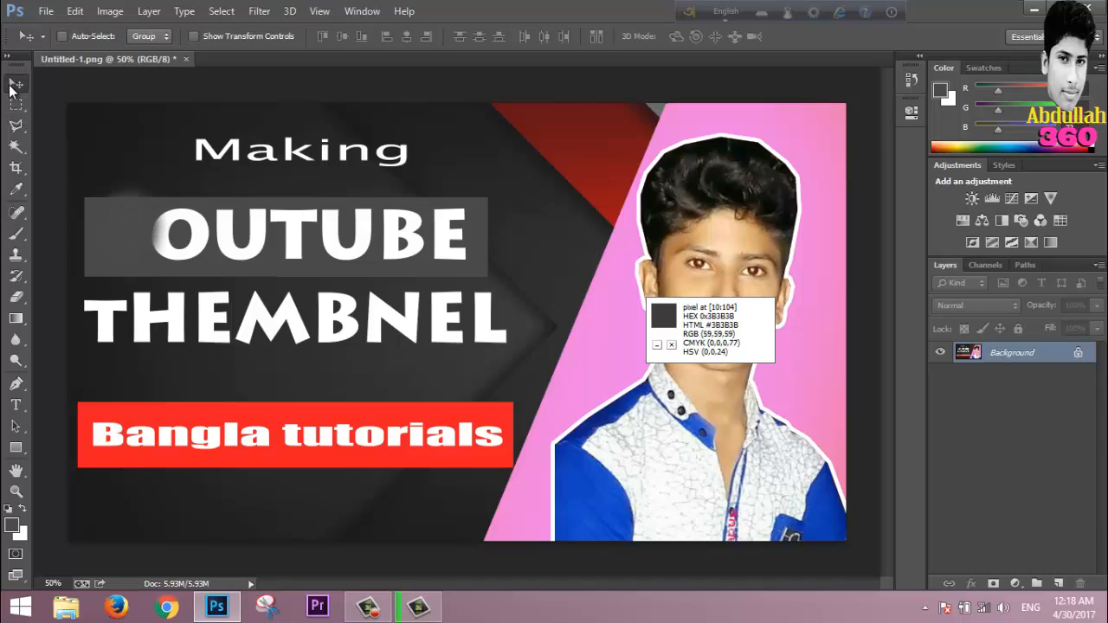
Add a text letter Y in front of OUTUBE and set its colour to white, #ffffff
click(16, 405)
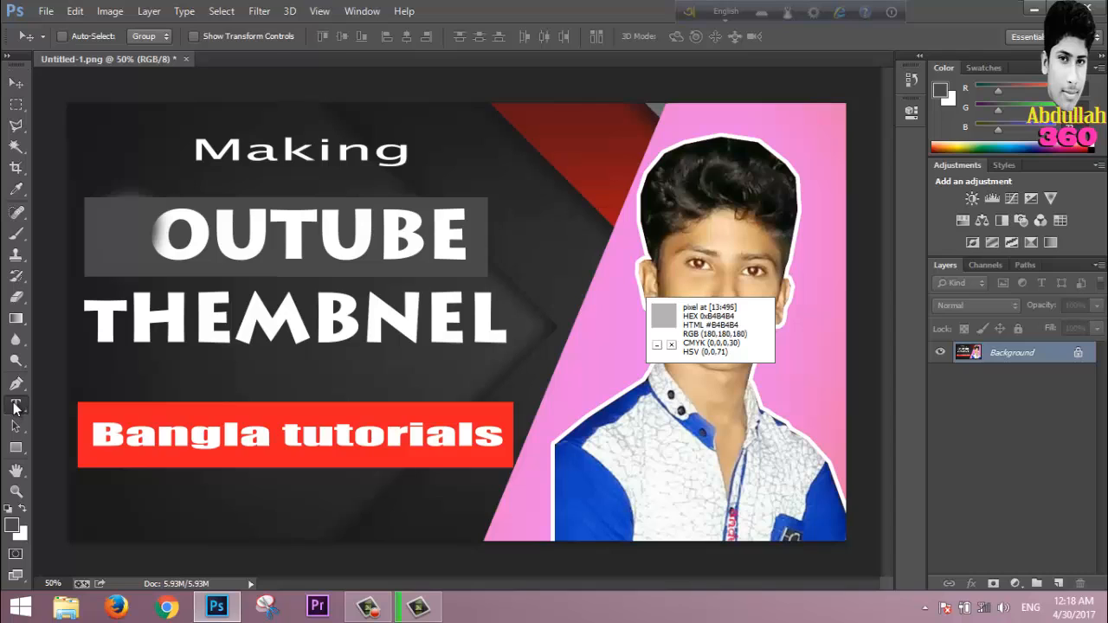
click(95, 238)
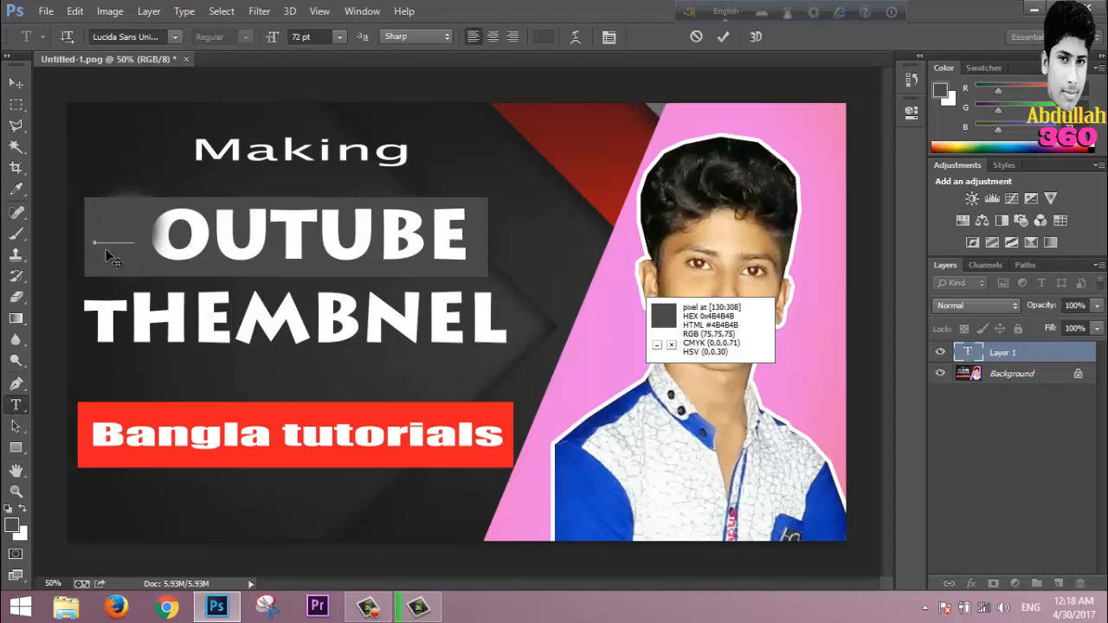
key(ctrl+a)
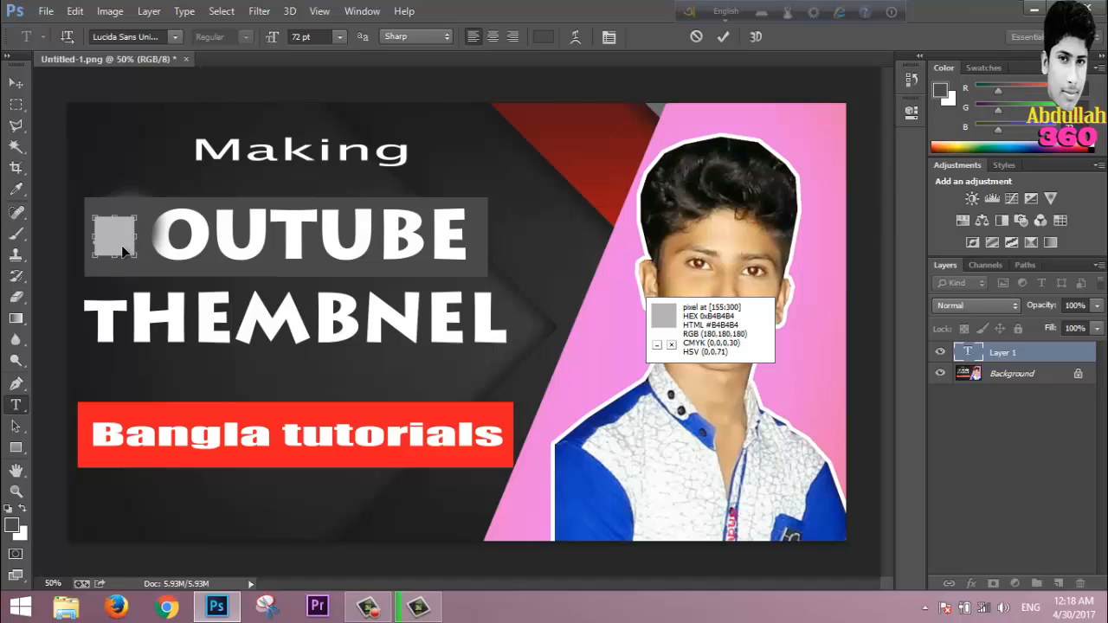
key(ctrl+t)
click(606, 431)
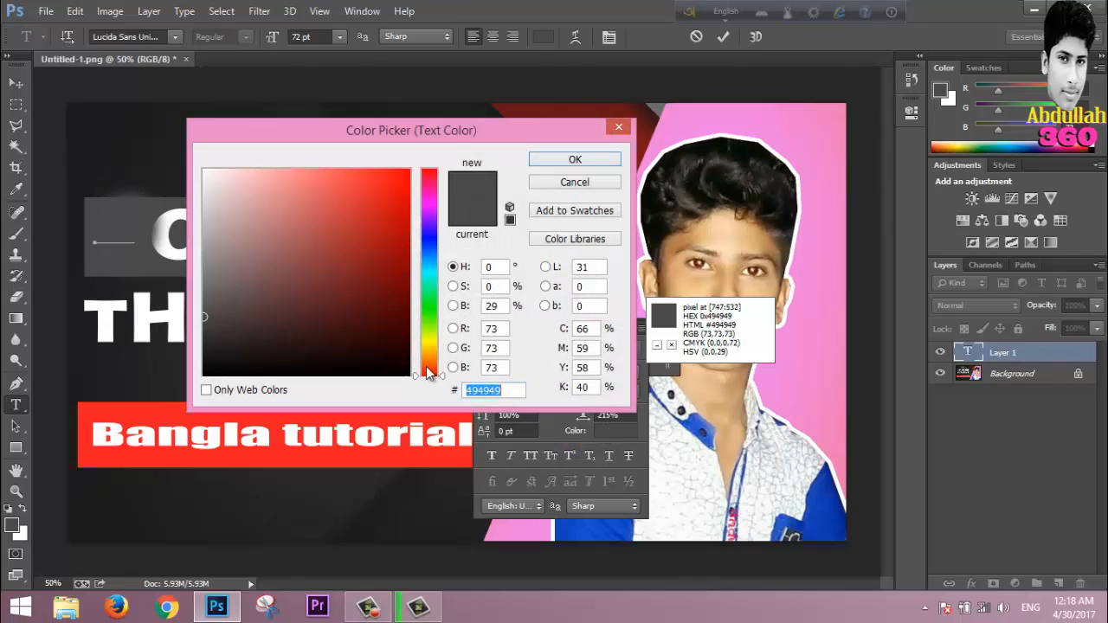
text(ffffff)
click(547, 161)
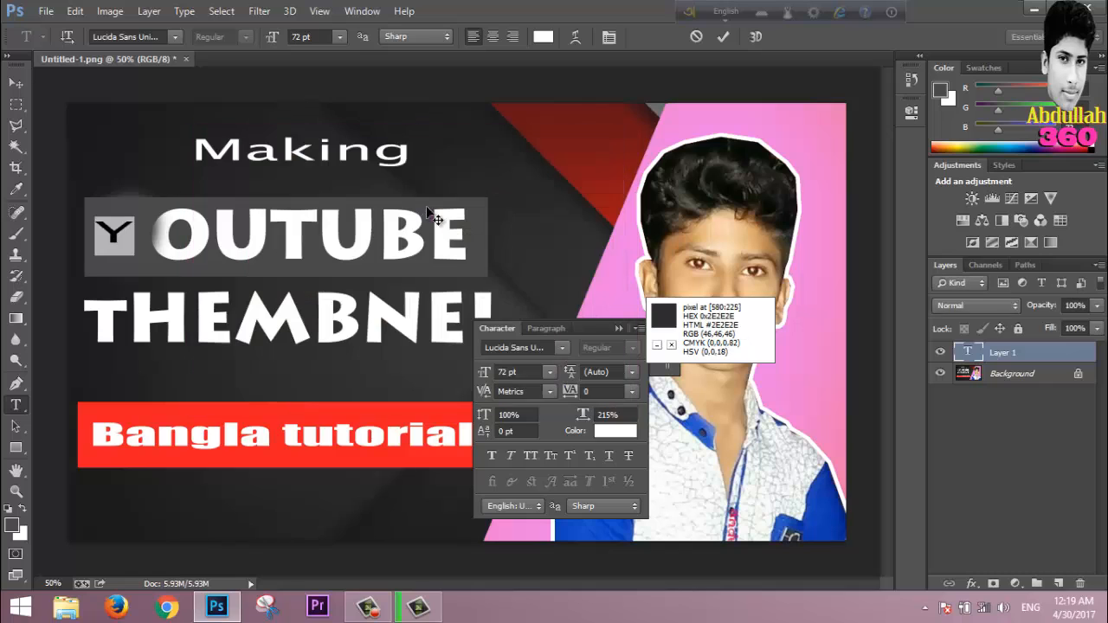
click(119, 232)
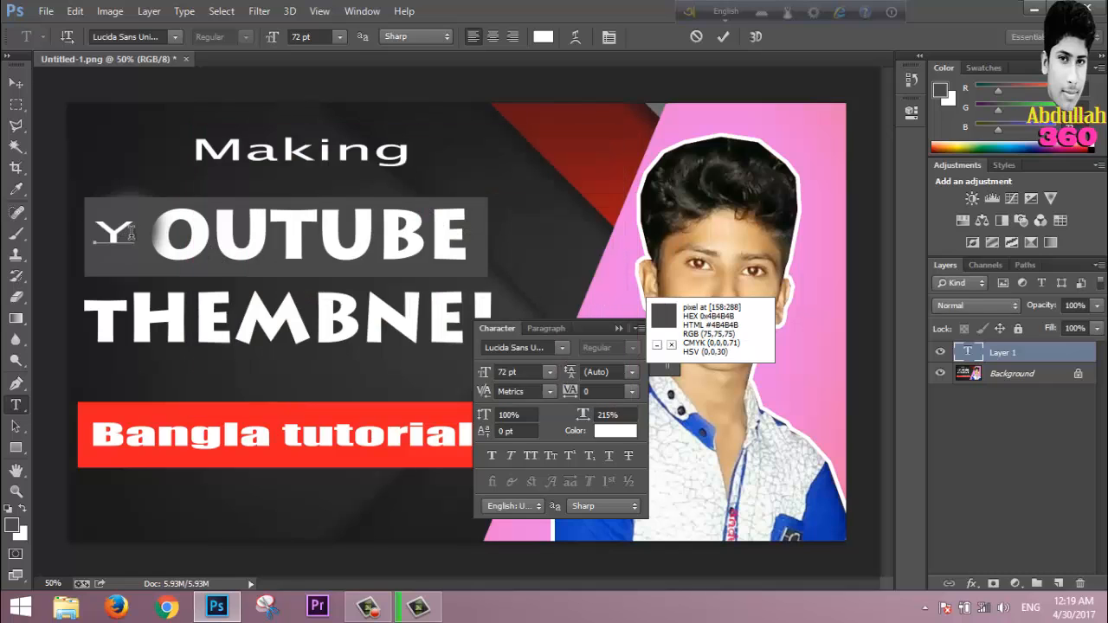
Try the Lithos Pro font at 72 pt on the letter Y
double_click(97, 234)
click(562, 347)
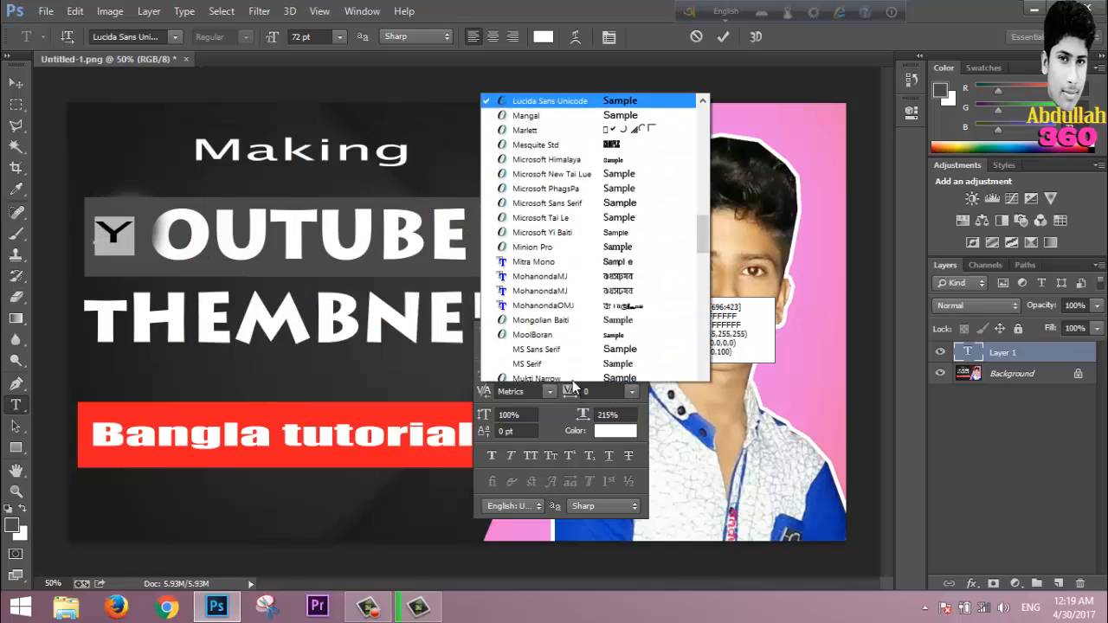
scroll(657, 146, up, 5)
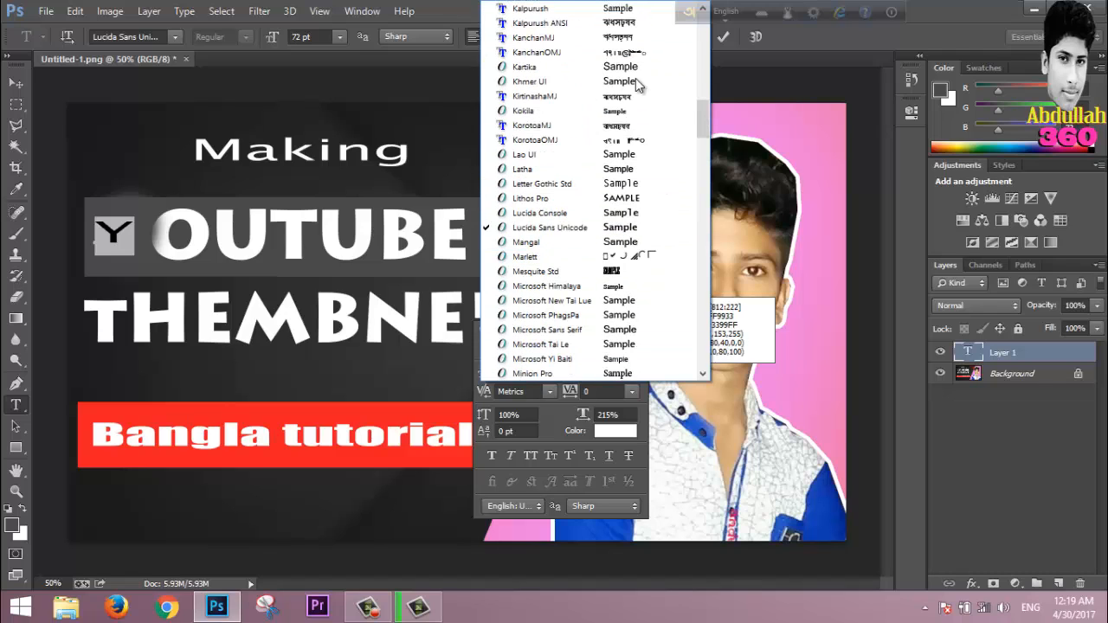
click(629, 198)
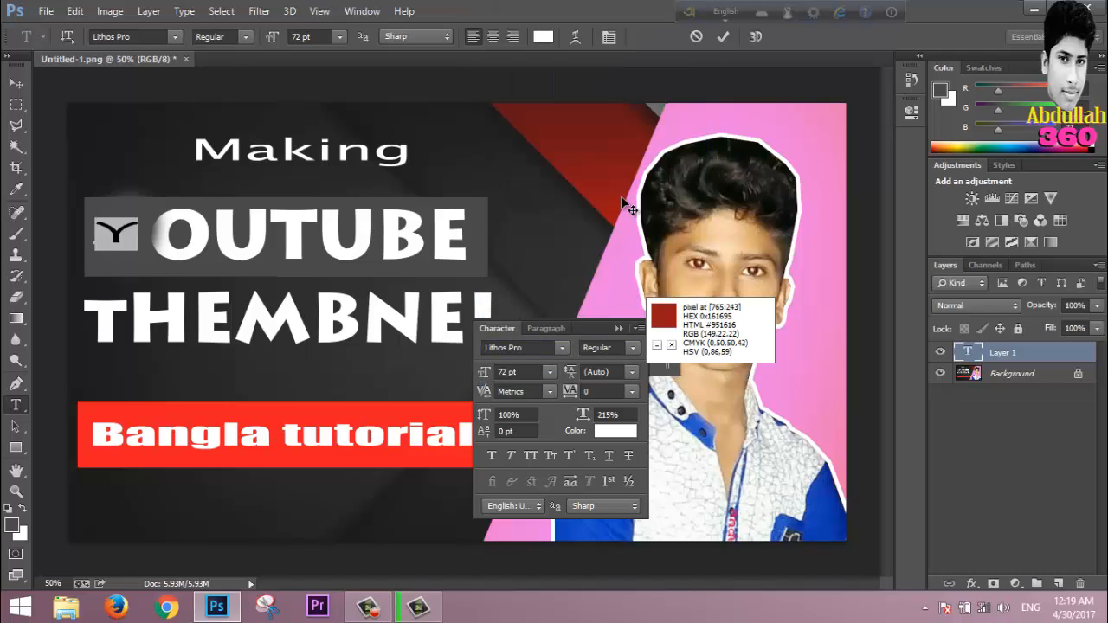
click(552, 372)
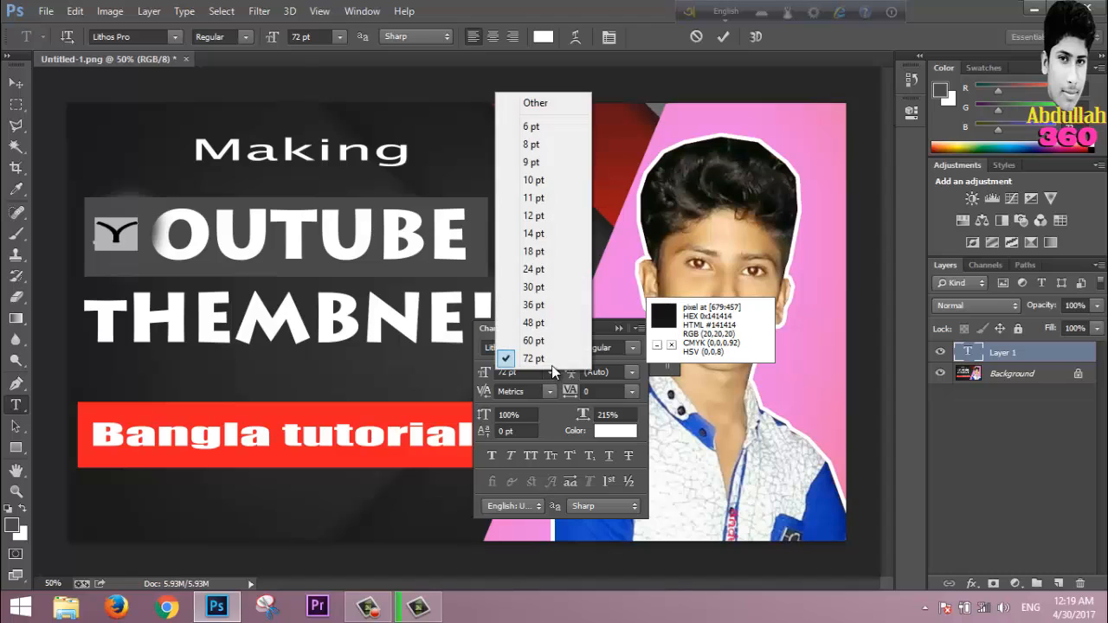
click(551, 365)
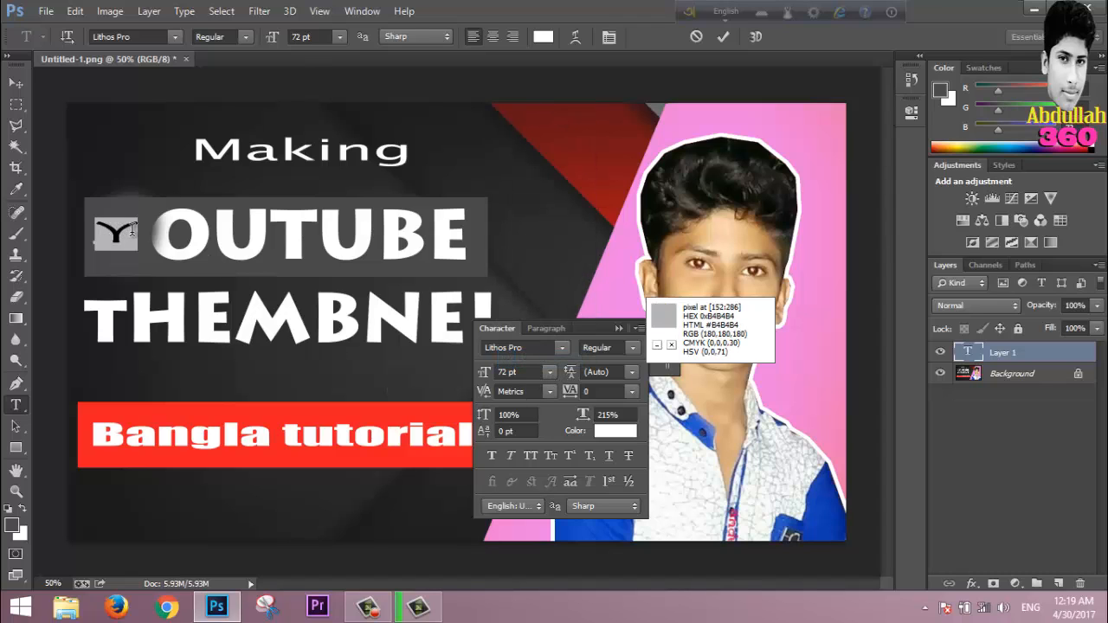
Set the font of the letter Y to Stencil Std and commit the text
click(564, 347)
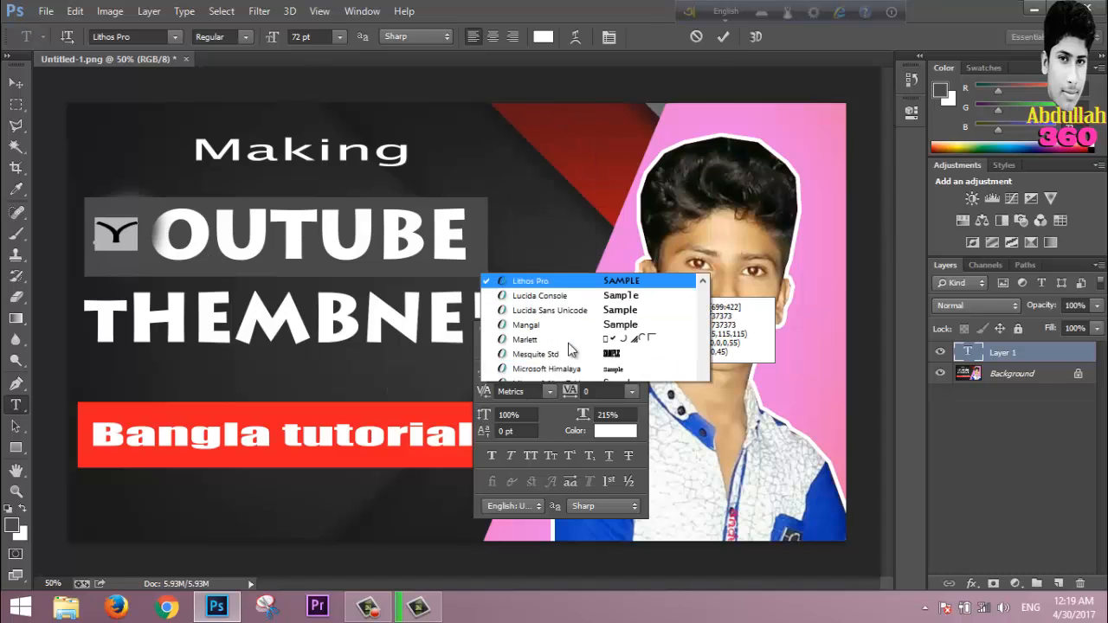
scroll(630, 321, down, 10)
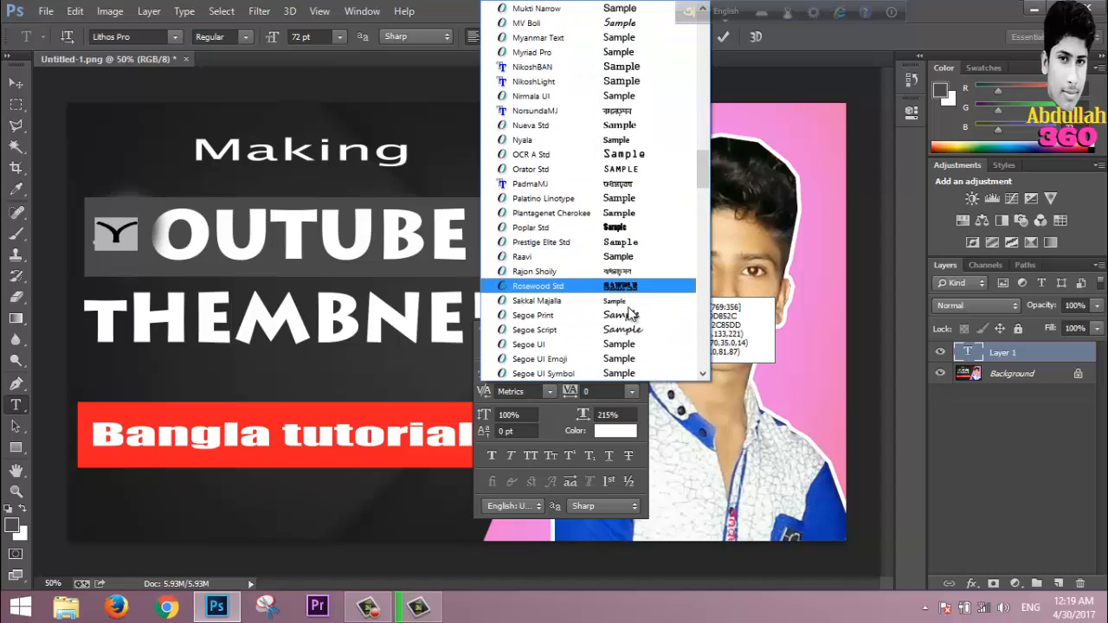
scroll(630, 313, down, 8)
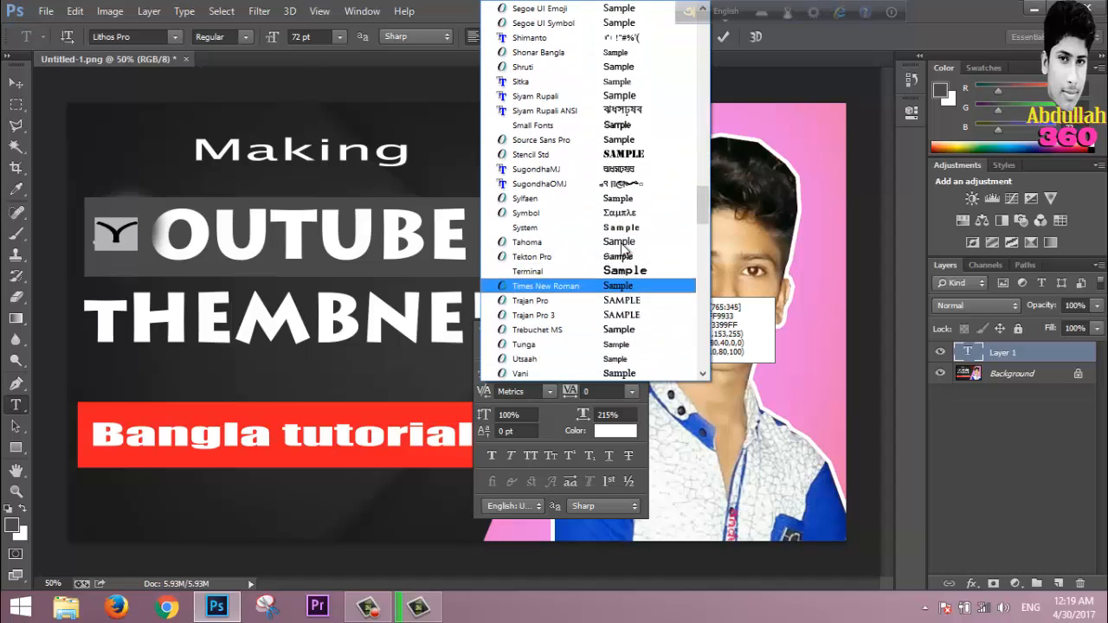
click(623, 154)
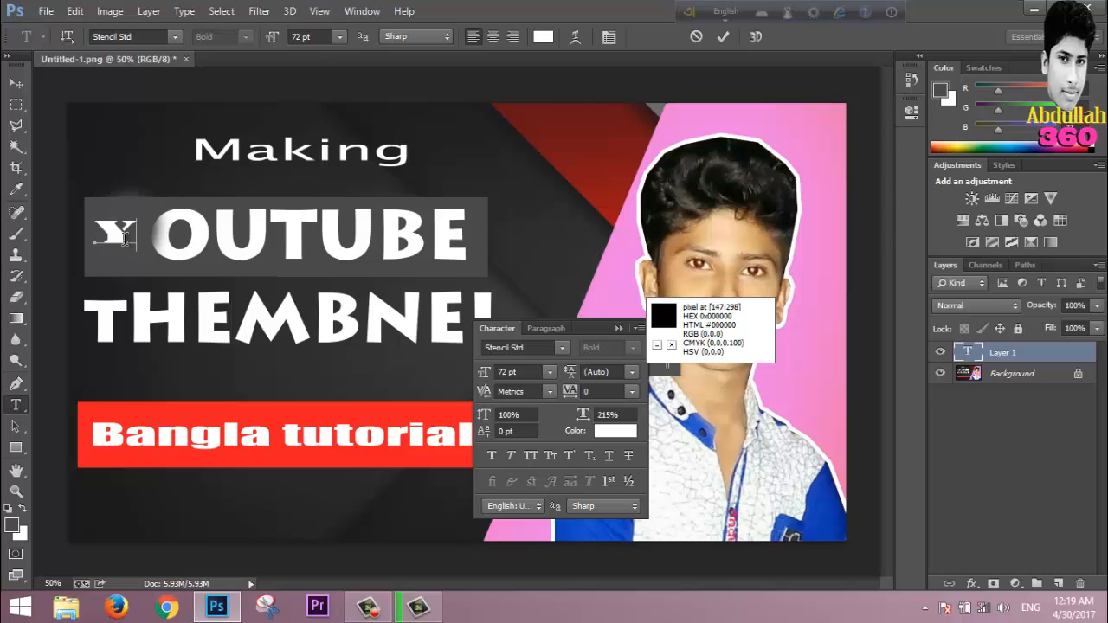
click(15, 83)
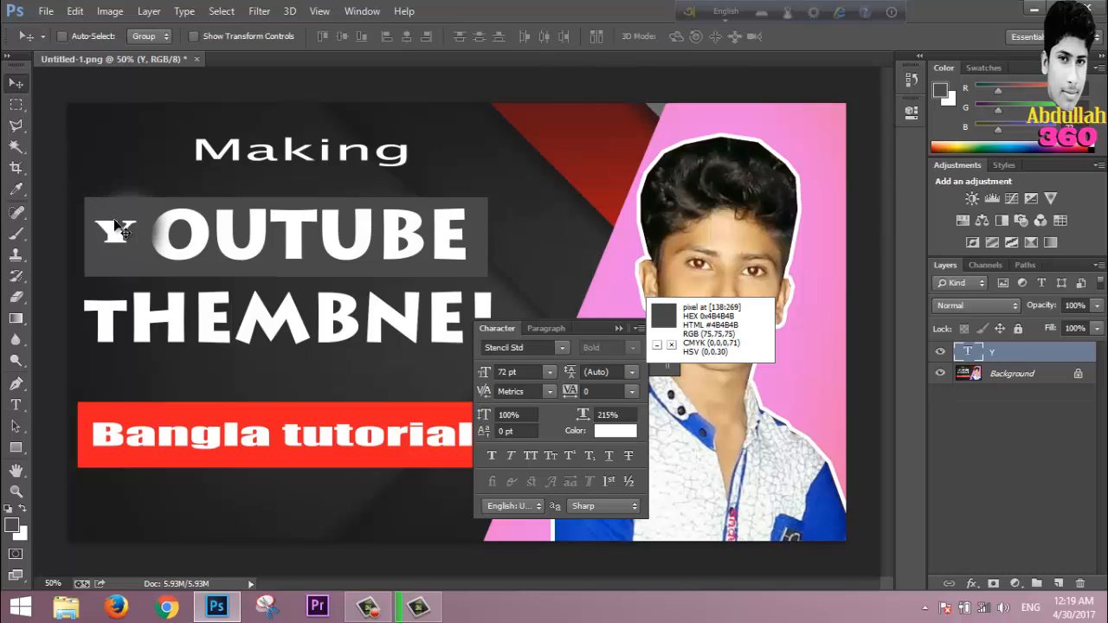
Scale the letter Y in front of OUTUBE to about 167% with Free Transform and apply it
key(ctrl+t)
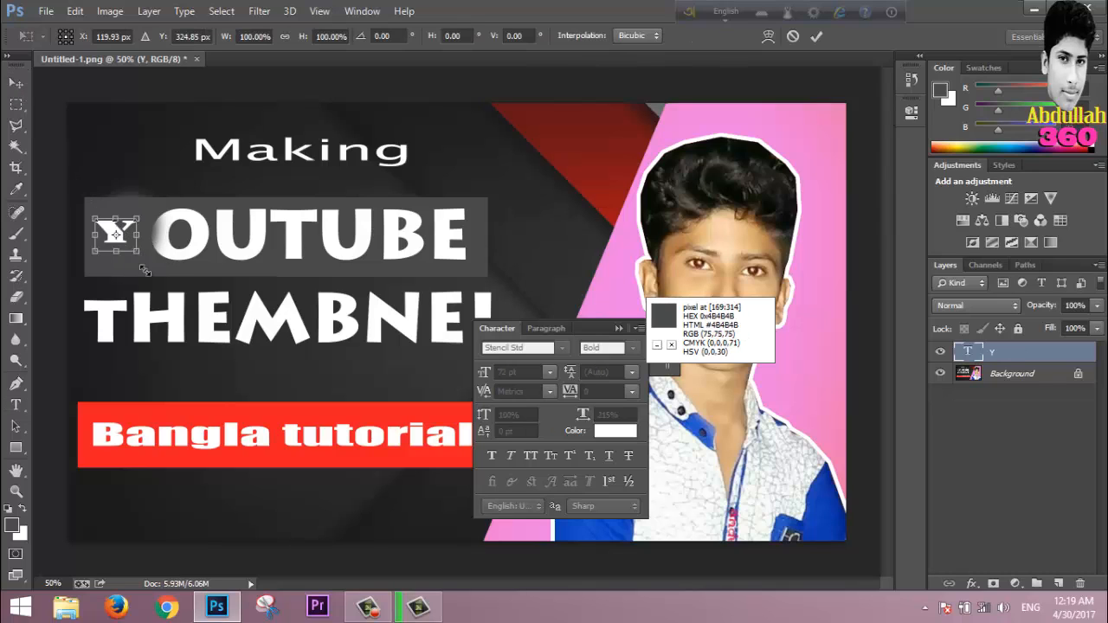
mouse_move(144, 270)
mouse_down()
mouse_move(171, 282)
mouse_move(149, 280)
mouse_move(148, 256)
mouse_move(149, 268)
mouse_up()
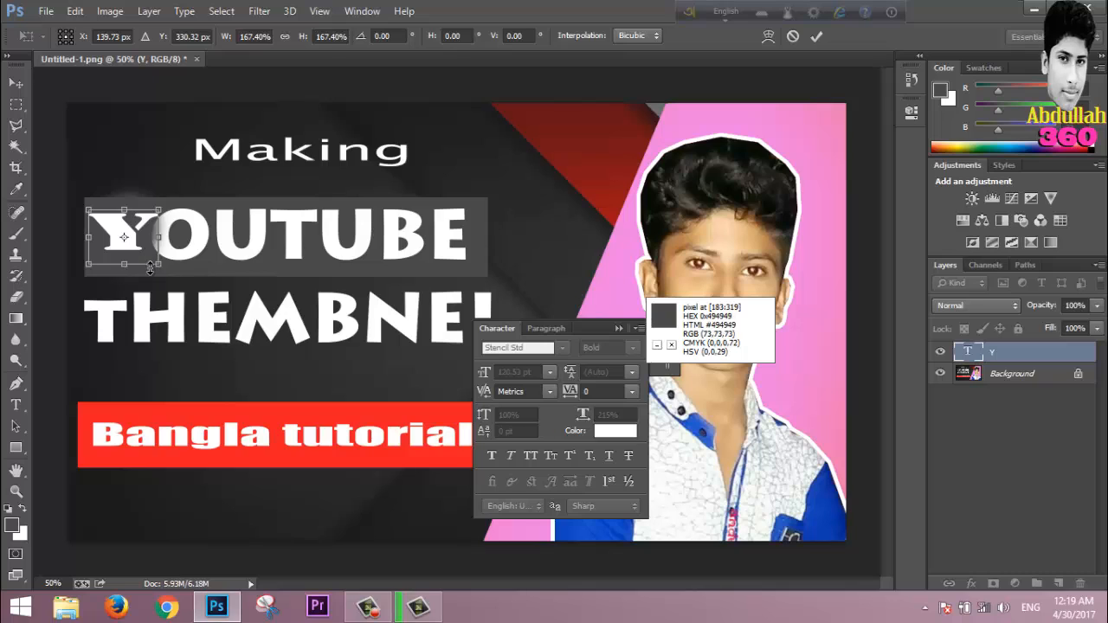
key(Return)
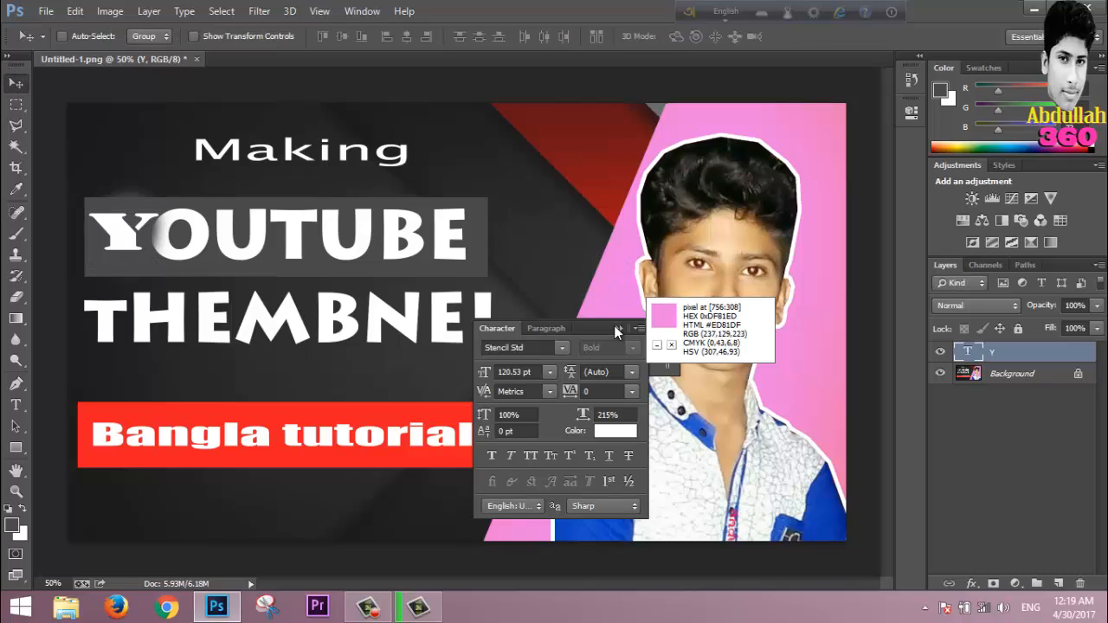
Close the floating Character panel and move the Pixie window over the portrait, clear of the thumbnail's text
click(618, 330)
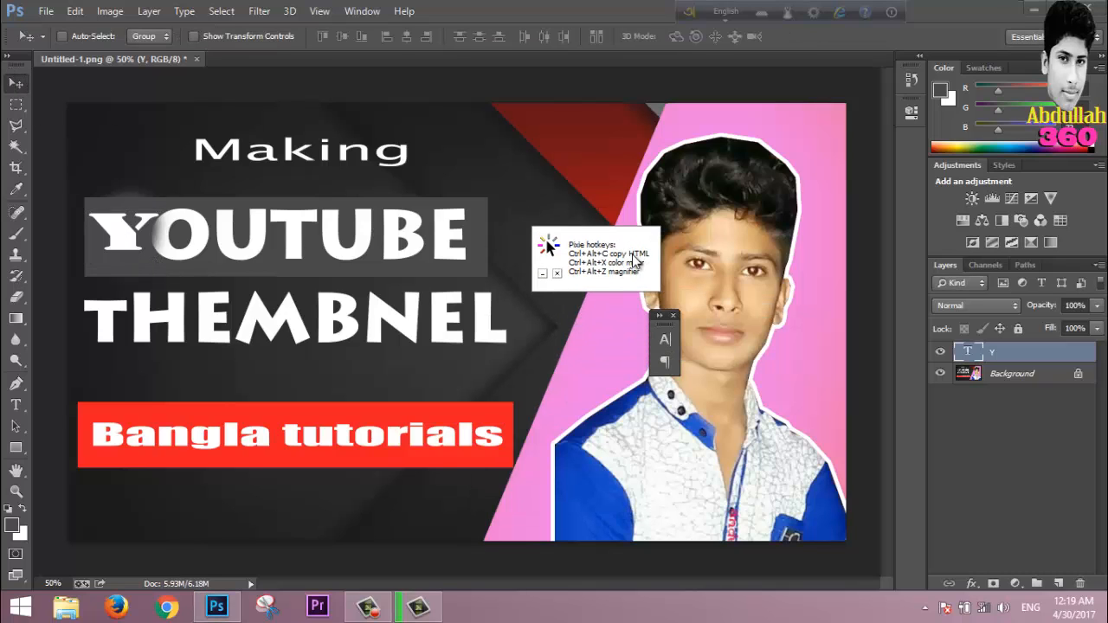
drag(614, 261, 764, 264)
click(673, 316)
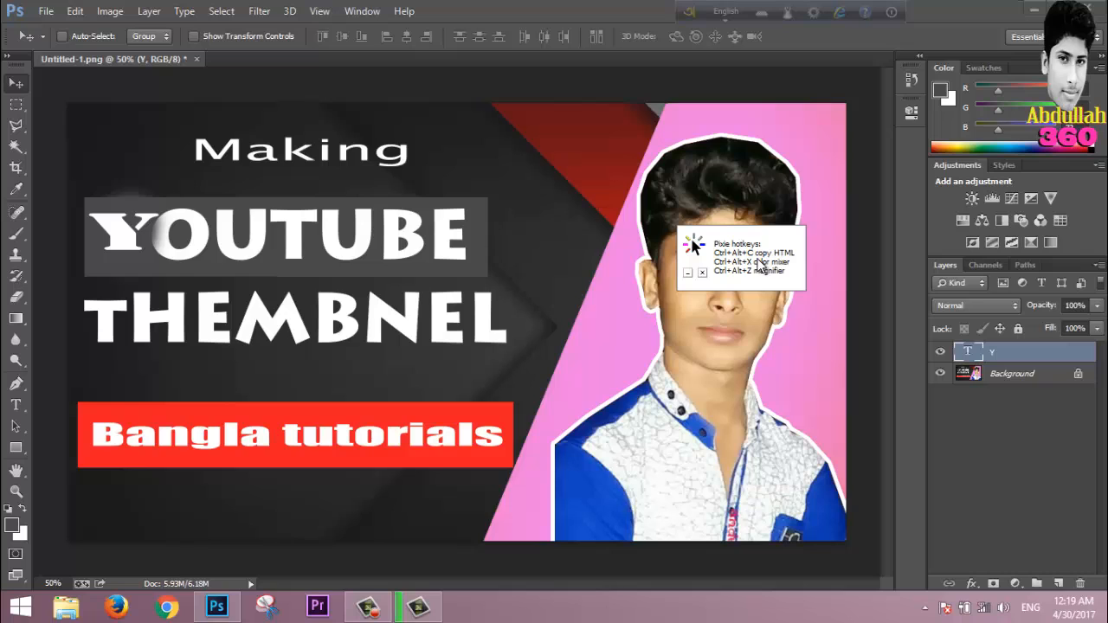
drag(752, 260, 723, 235)
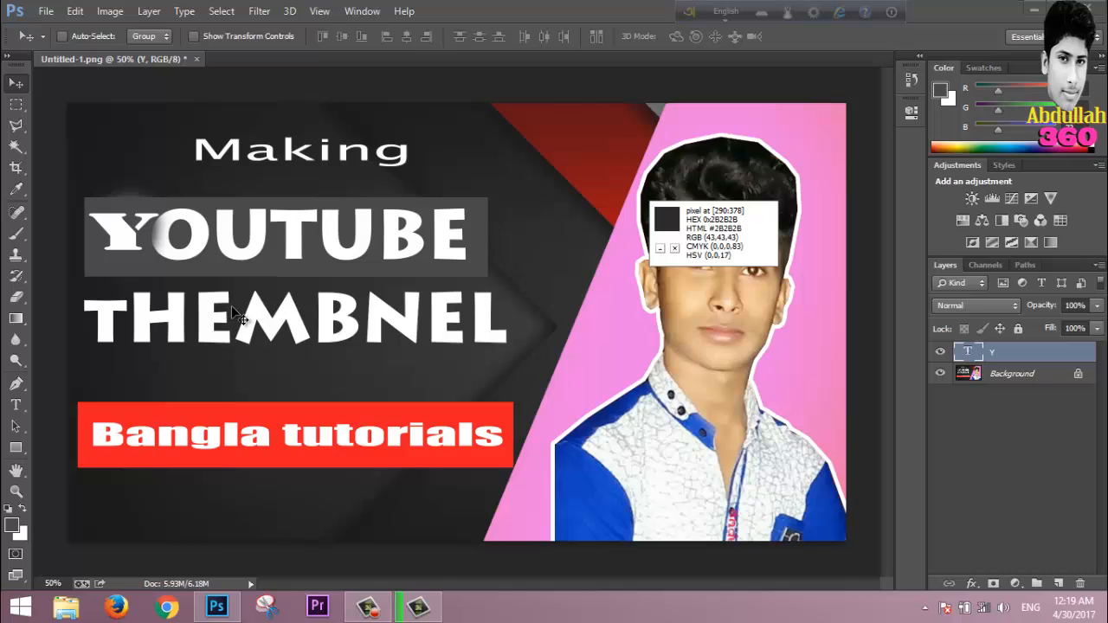
drag(767, 230, 683, 226)
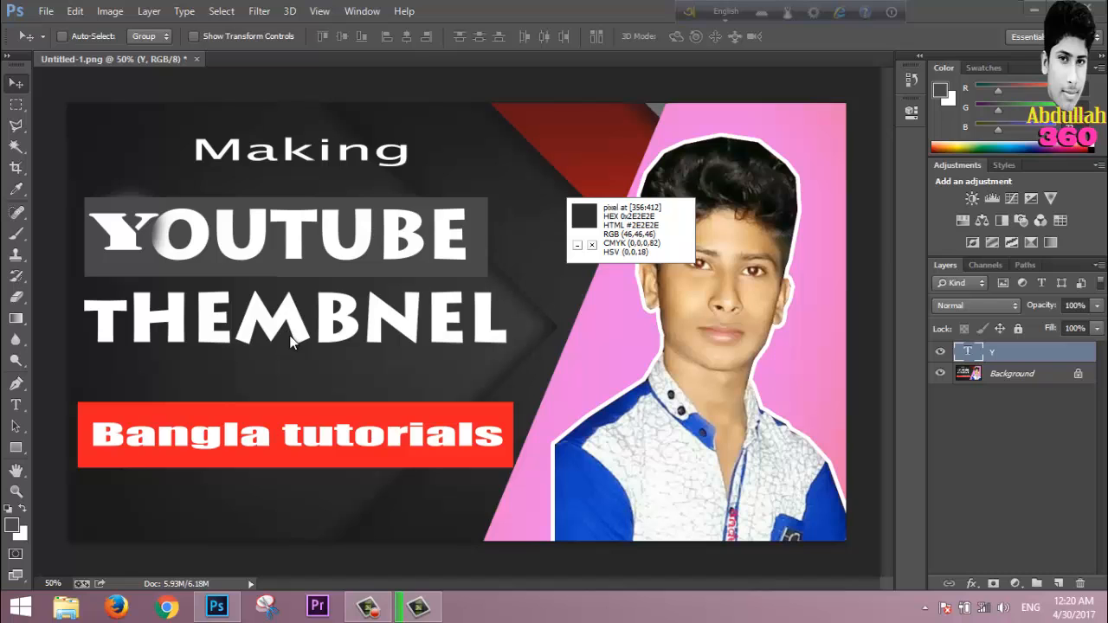
Sample the dark grey background around THEMBNEL with Pixie's color mixer and set the foreground colour to #2f2f2f
key(ctrl+alt+x)
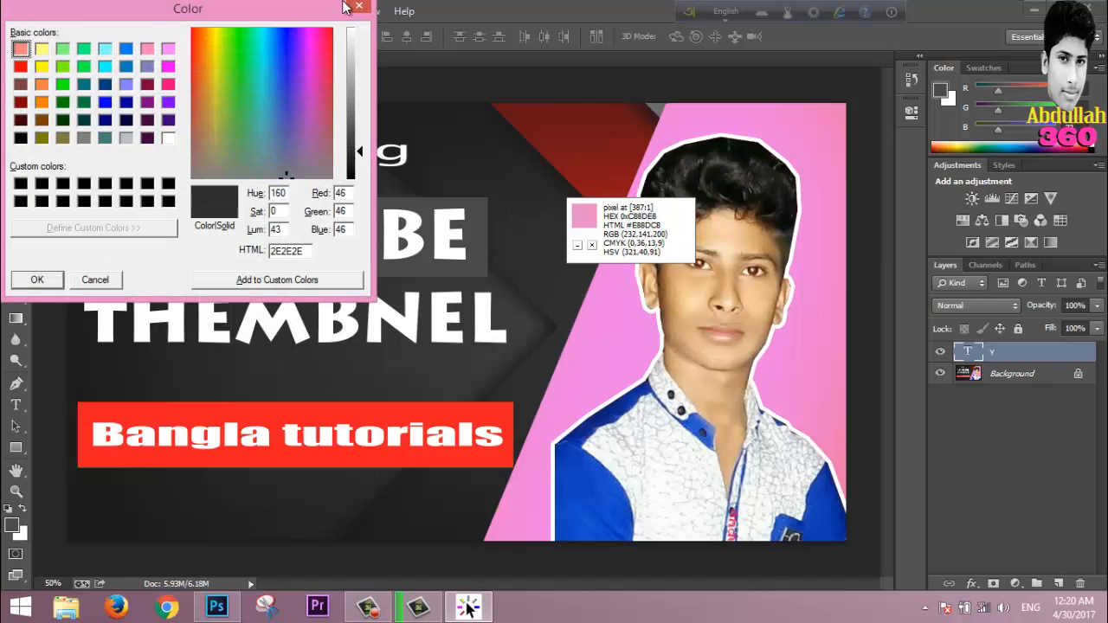
click(358, 7)
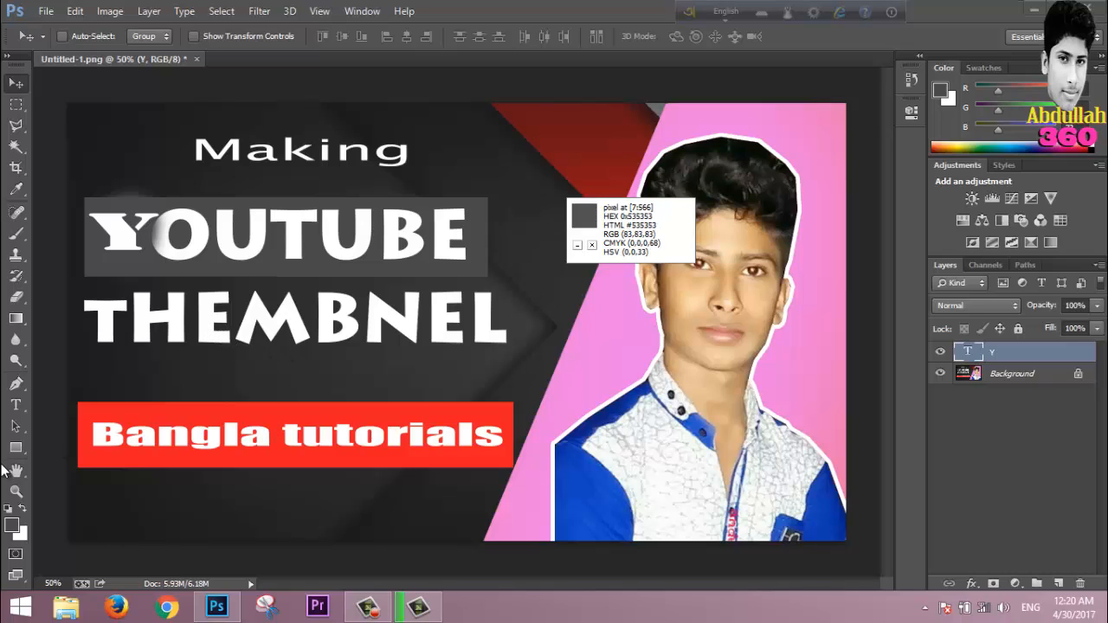
click(13, 526)
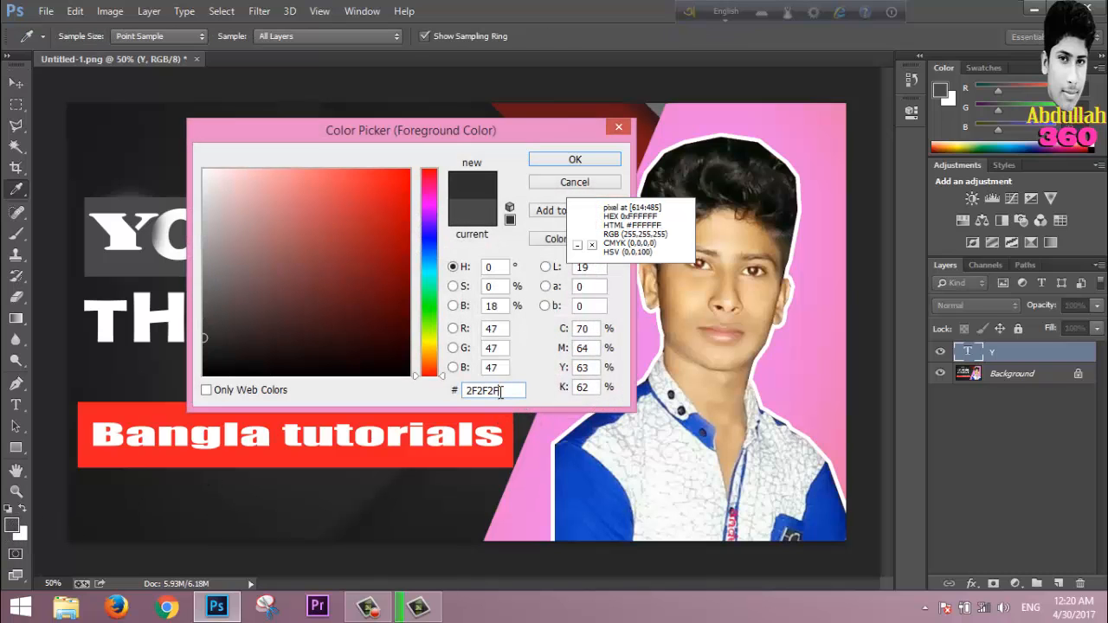
click(575, 159)
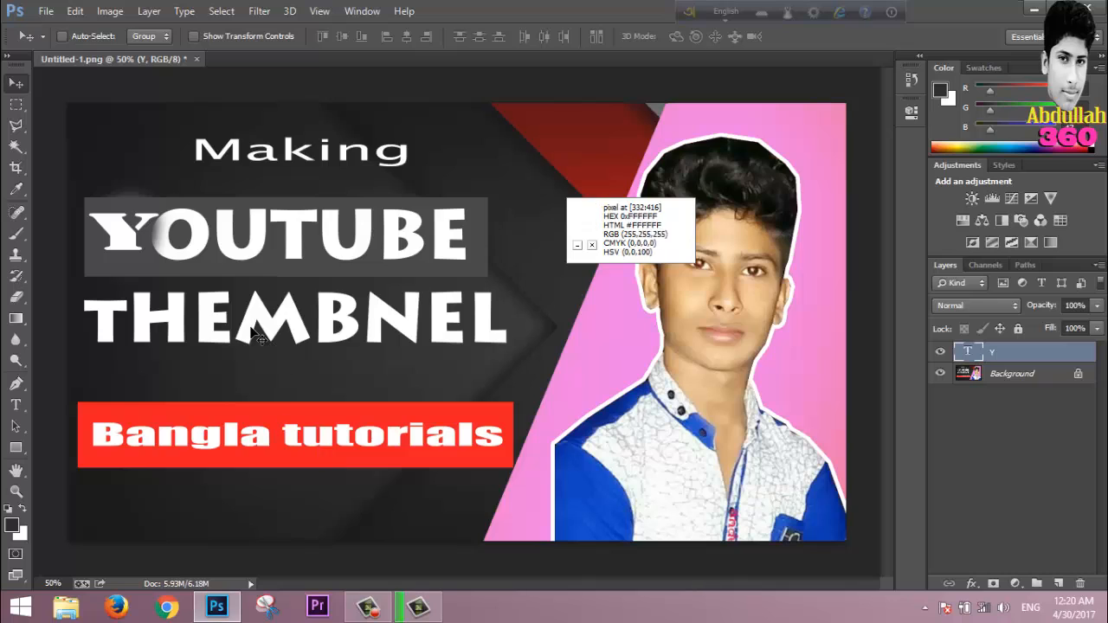
Rasterize the Y type layer and paint over the first E of THEMBNEL with the Brush tool at size 62
click(16, 234)
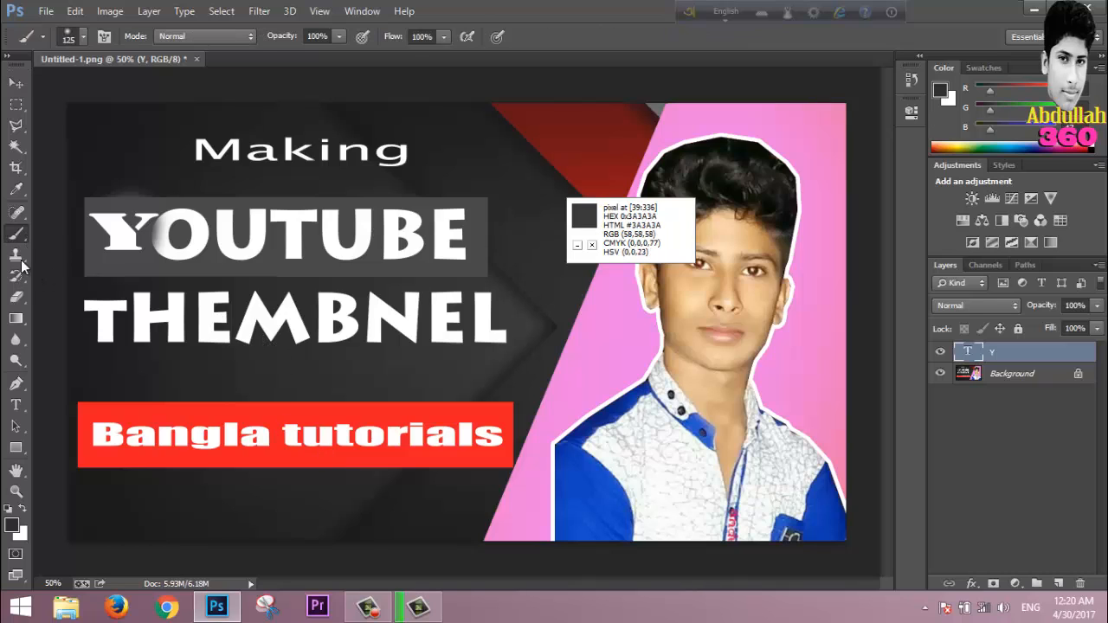
click(80, 36)
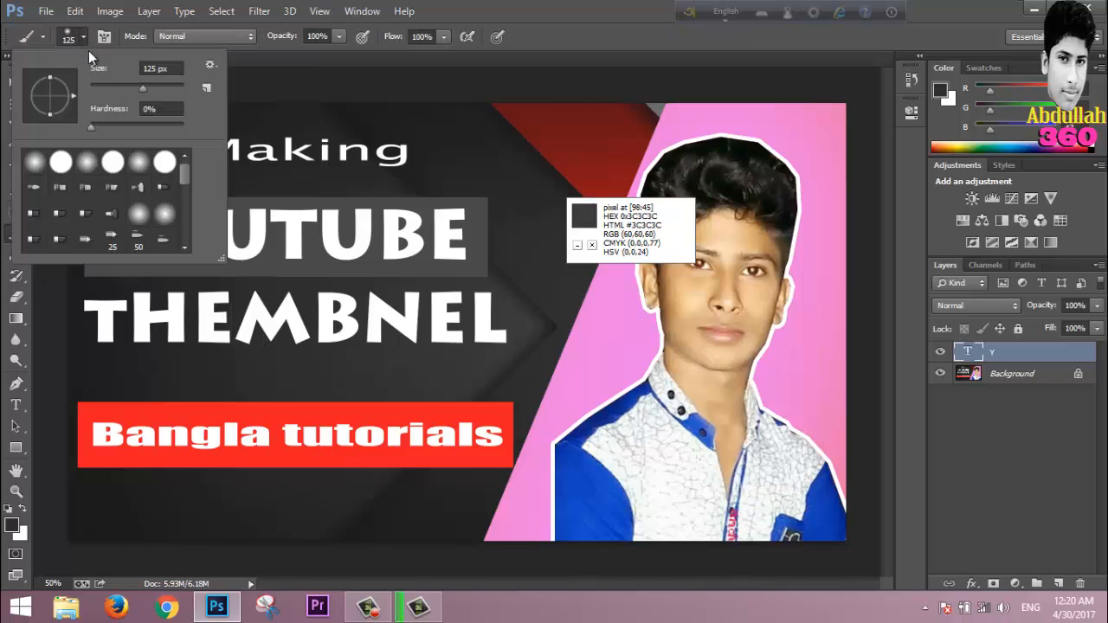
click(119, 86)
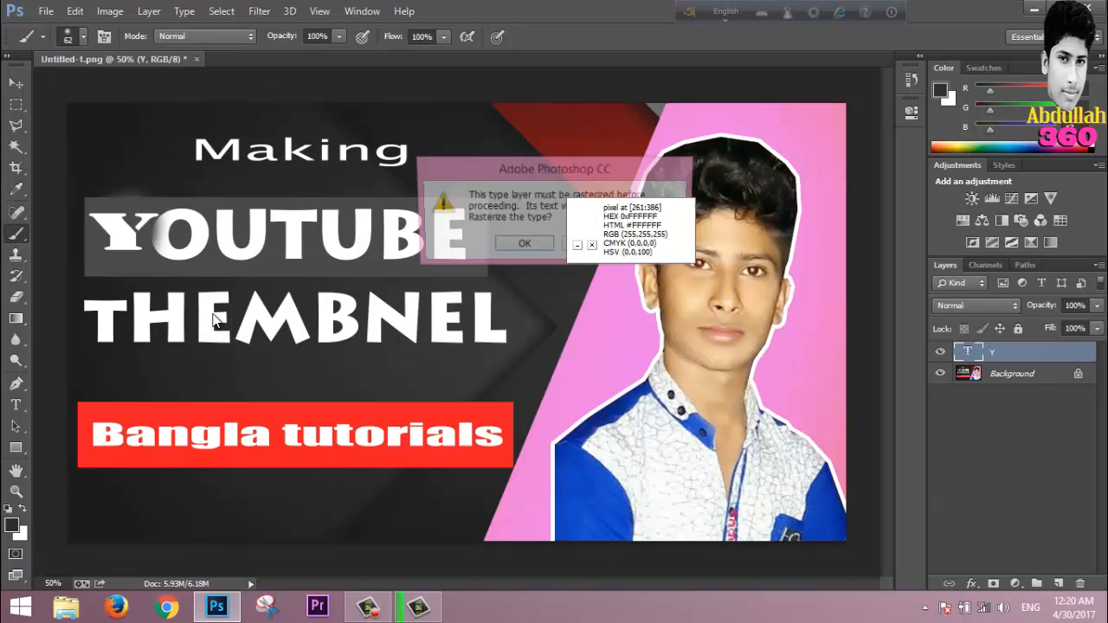
click(213, 314)
click(534, 247)
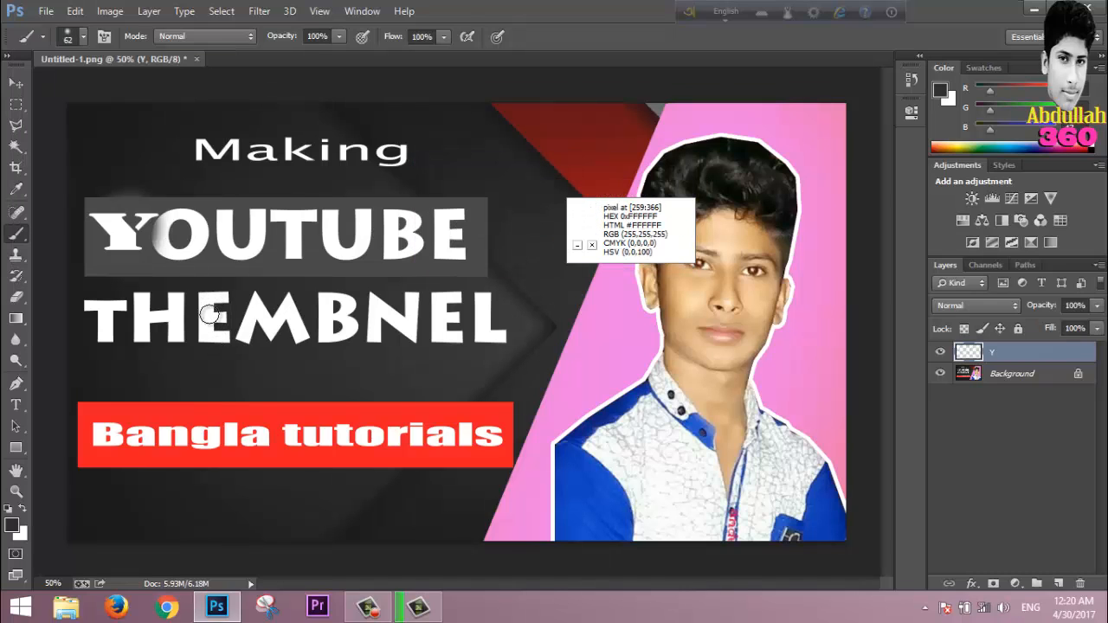
mouse_move(211, 314)
mouse_down()
mouse_move(210, 342)
mouse_move(201, 297)
mouse_up()
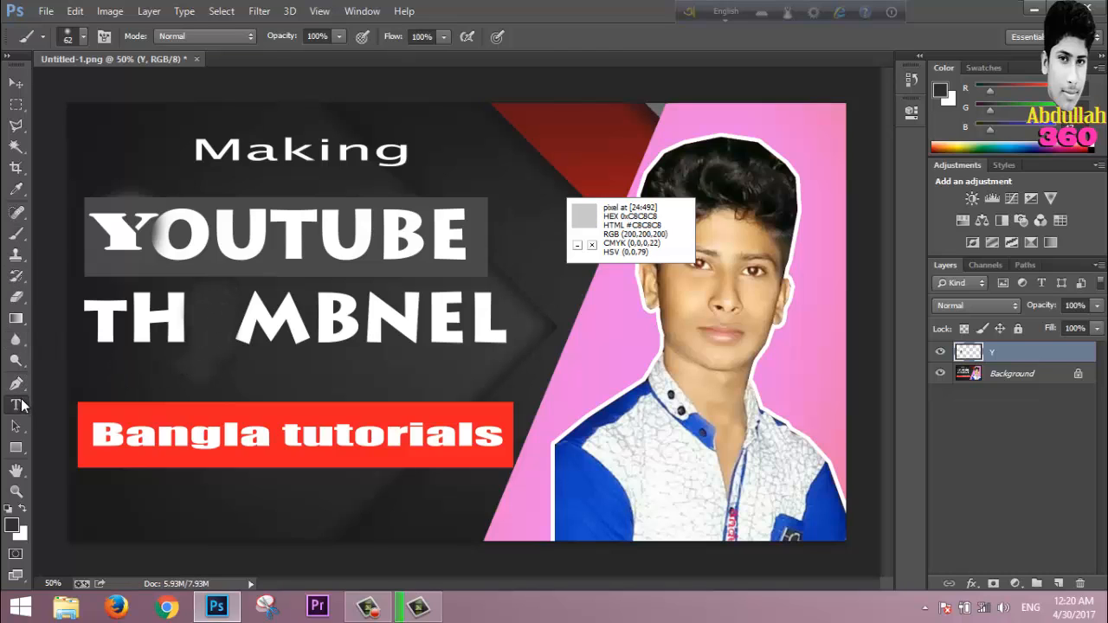
Add a text letter u in the gap of TH MBNEL and scale it to about 103% width and 199% height
click(16, 404)
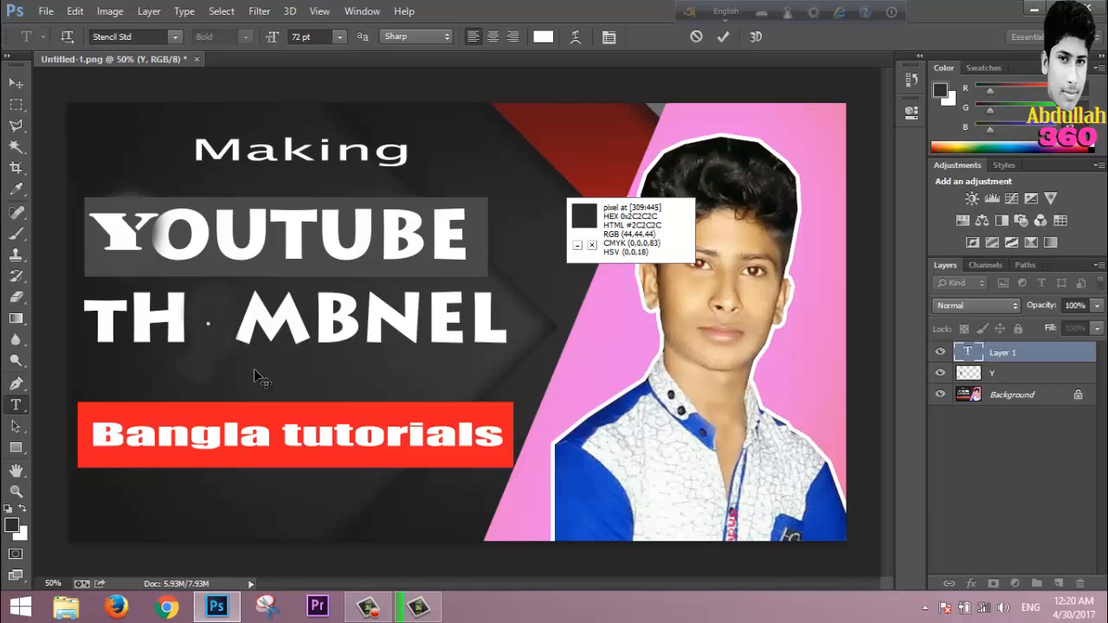
click(15, 81)
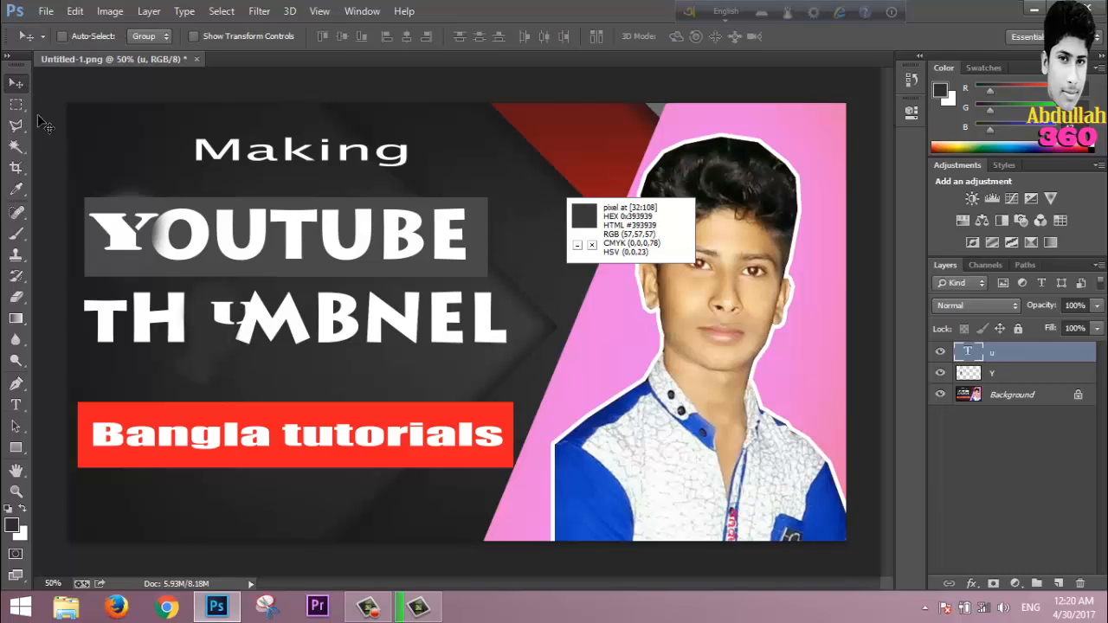
key(ctrl+t)
drag(245, 319, 231, 344)
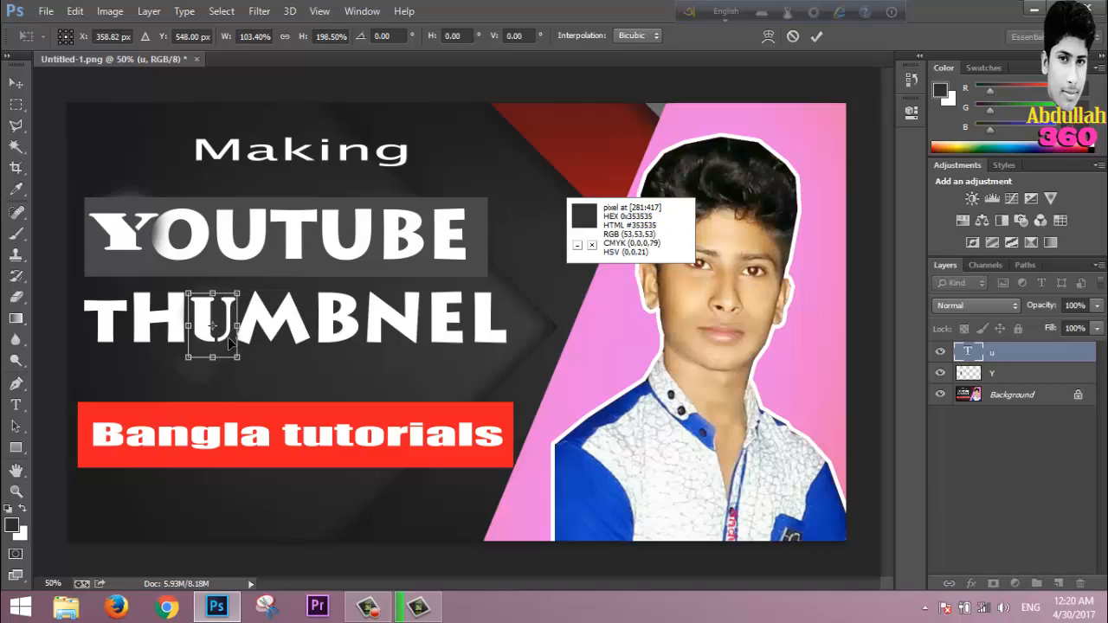
key(Return)
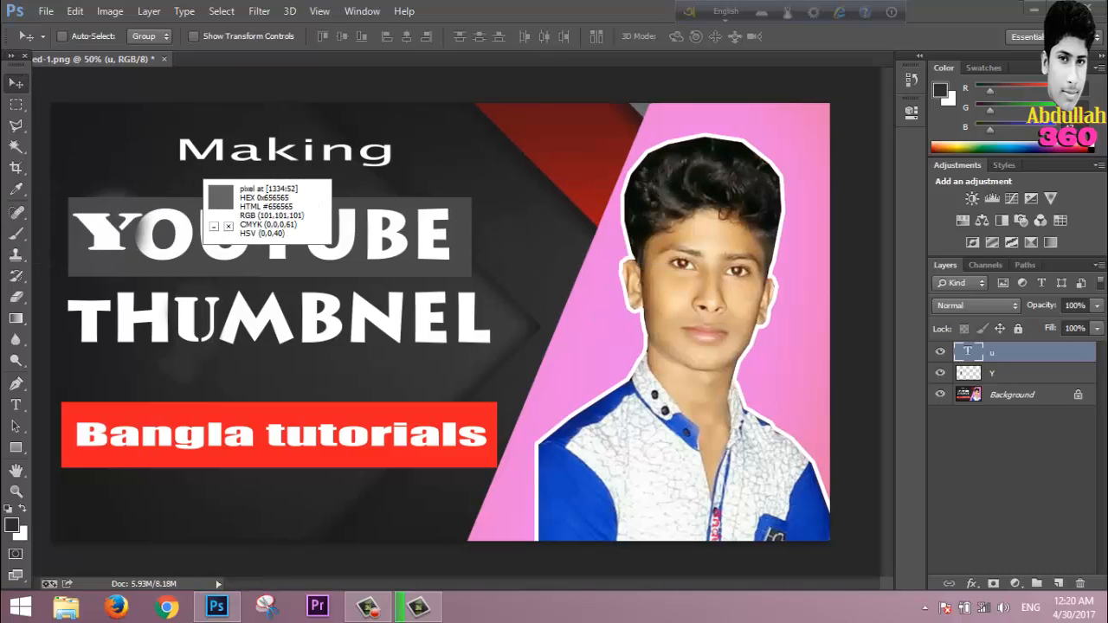
click(1034, 9)
right_click(455, 154)
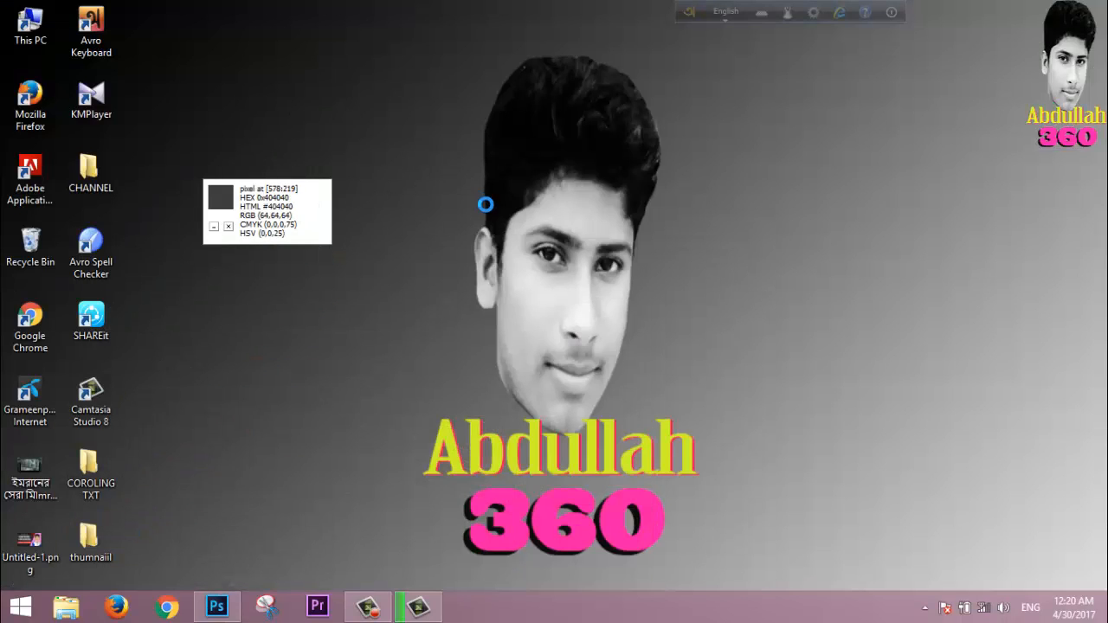
click(488, 206)
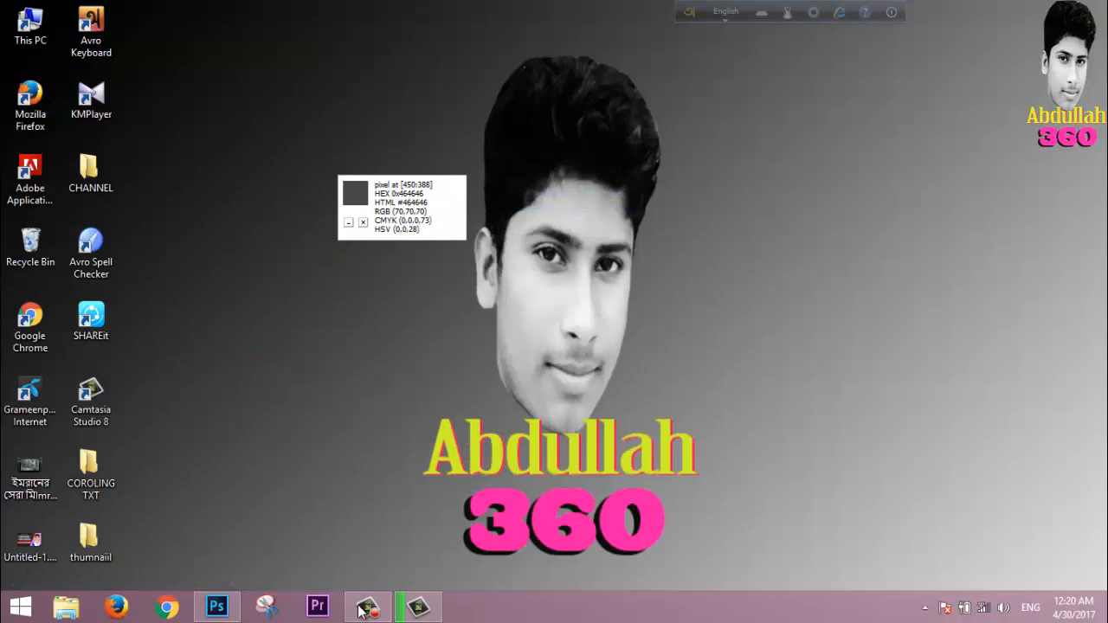
click(217, 606)
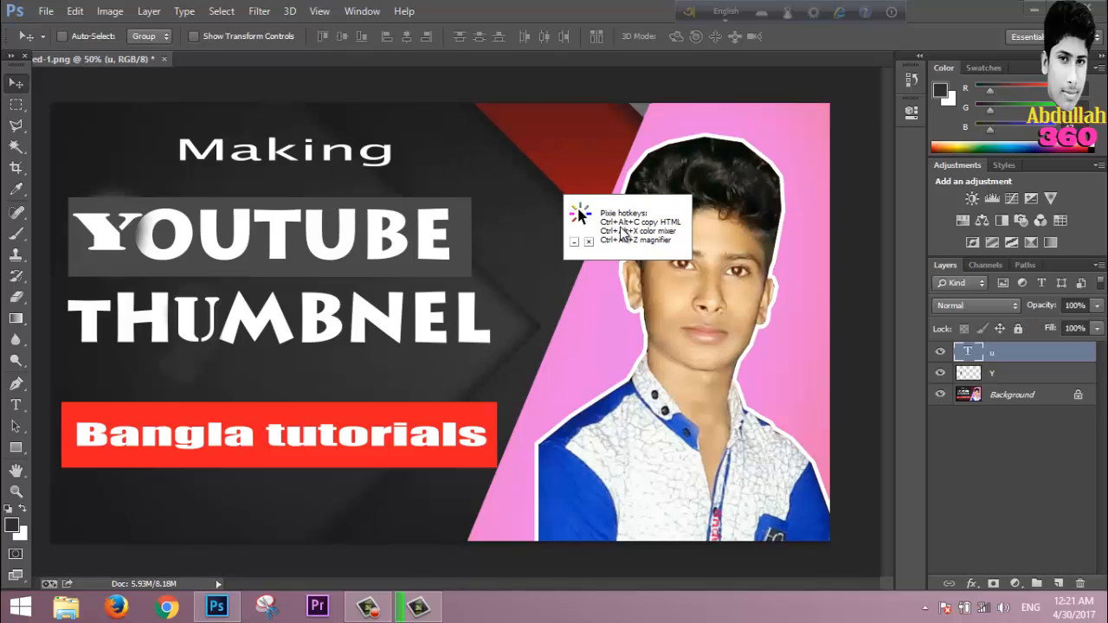
Close the Pixie colour picker and minimise Photoshop to show the desktop
click(589, 242)
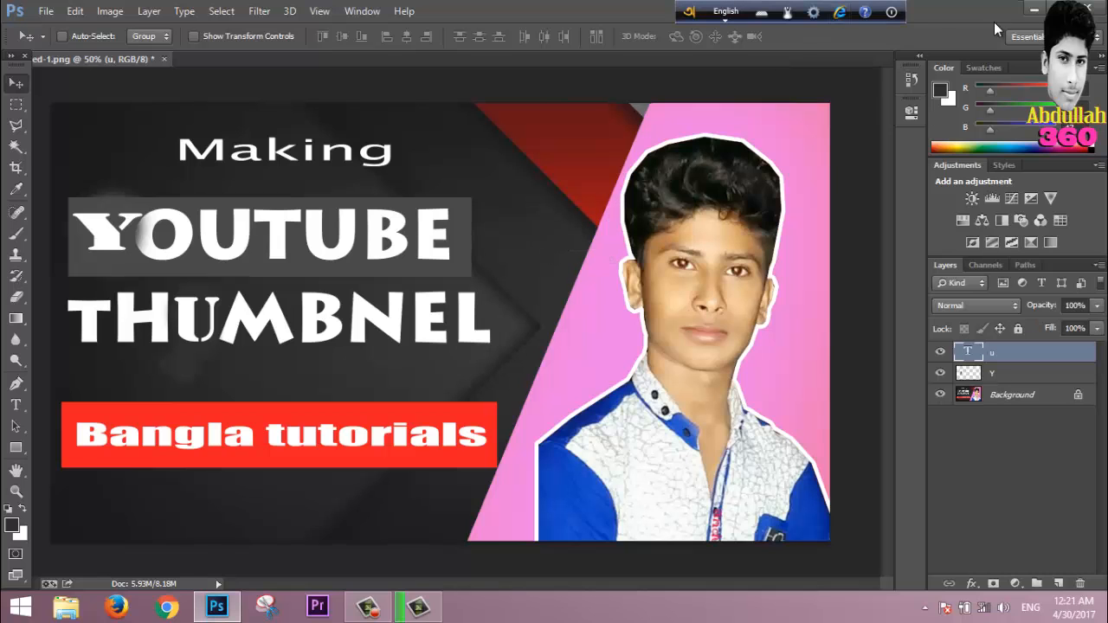
click(1033, 11)
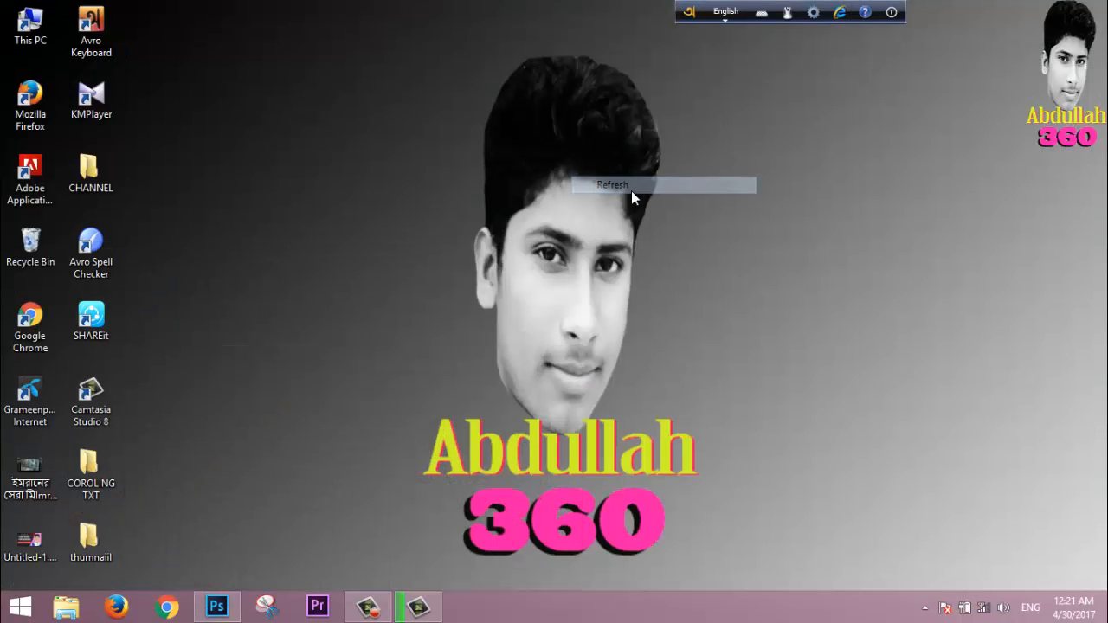
right_click(580, 207)
click(574, 198)
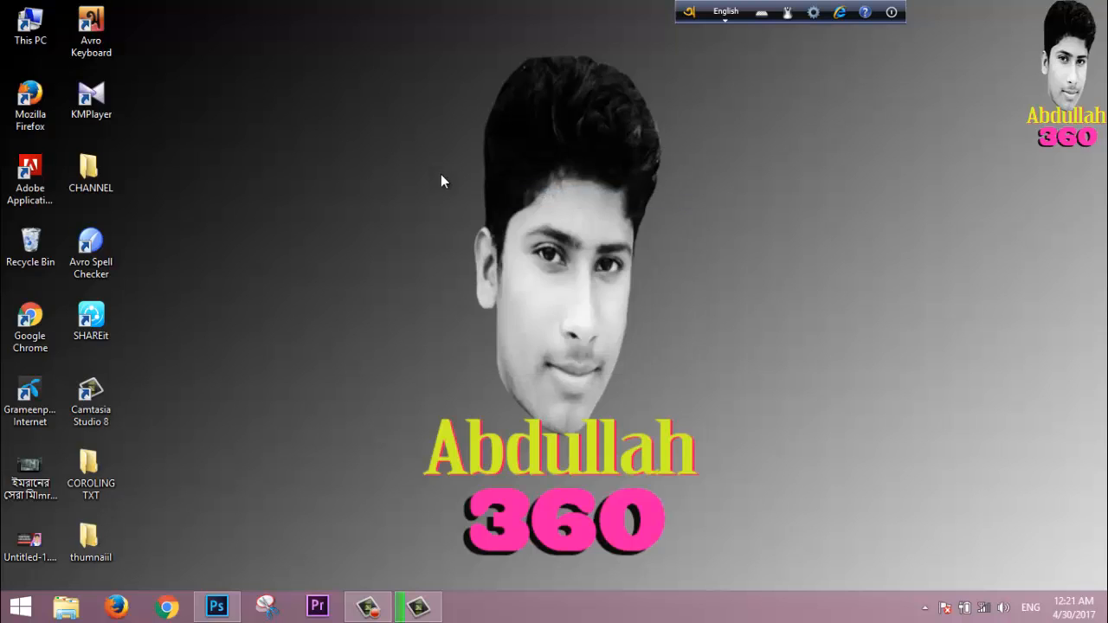
right_click(451, 198)
click(468, 206)
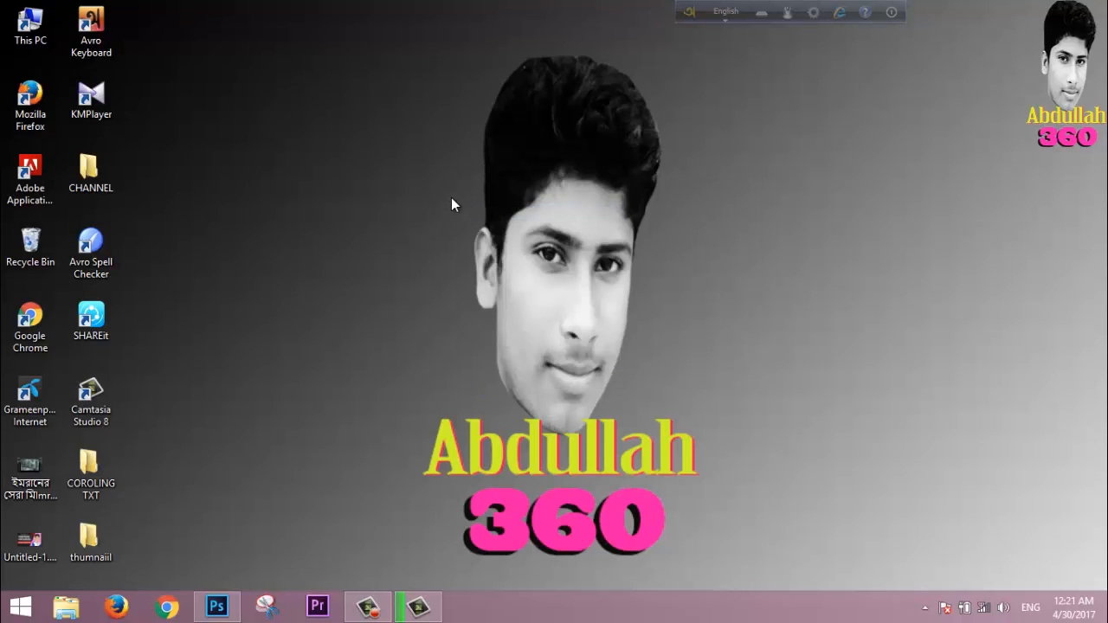